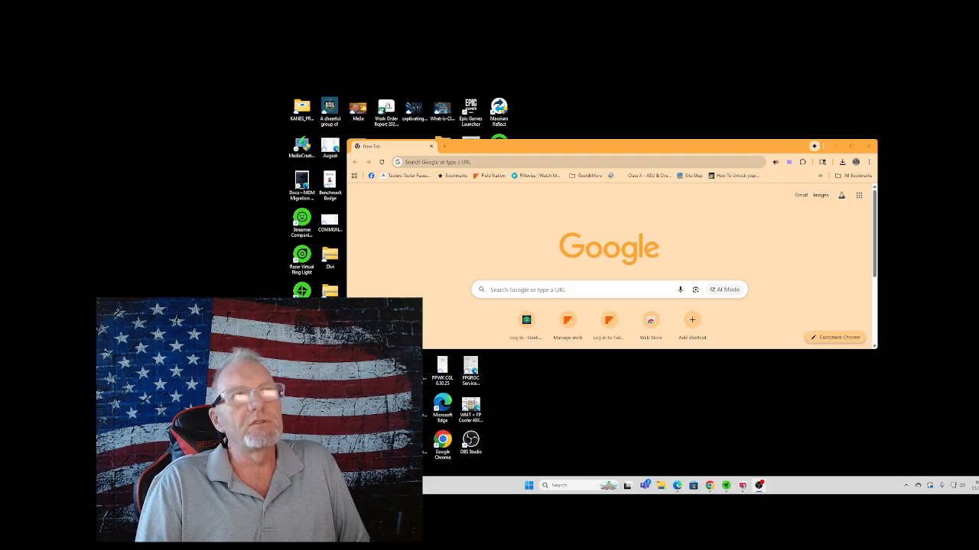
Open microsoft.com/en-us/software-download/windows11 from the copied address and maximize the browser window.
{"action": "left_click", "coordinate": [842, 162]}
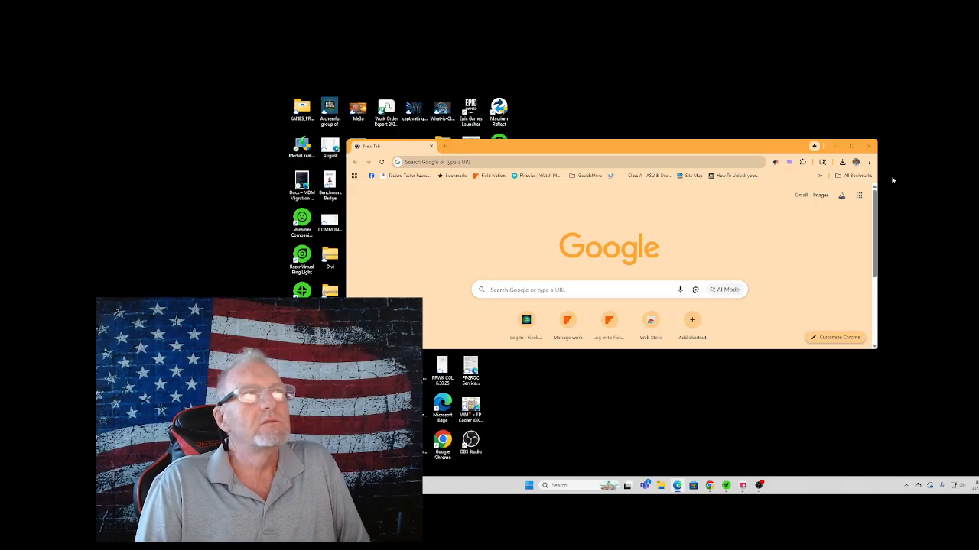
{"action": "left_click", "coordinate": [487, 162]}
{"action": "right_click", "coordinate": [488, 165]}
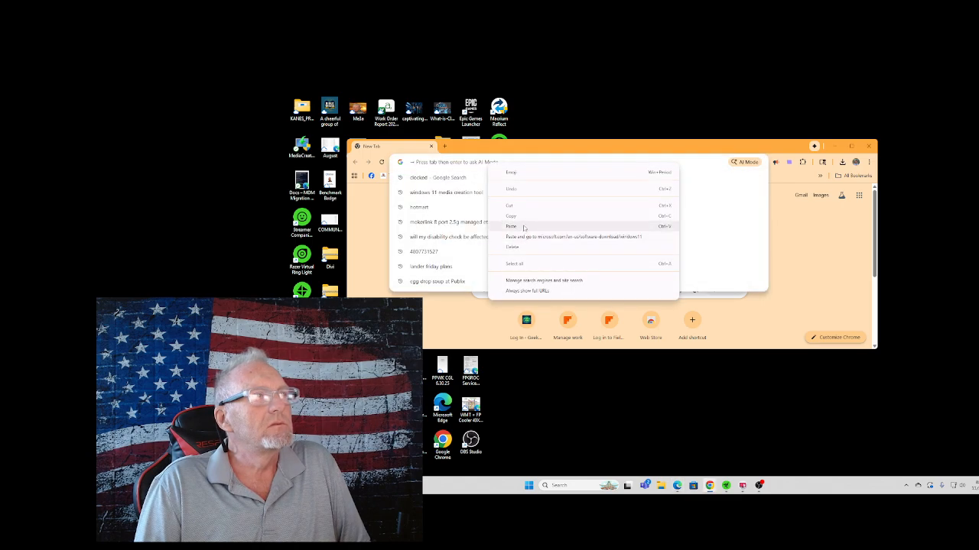
{"action": "left_click", "coordinate": [521, 227]}
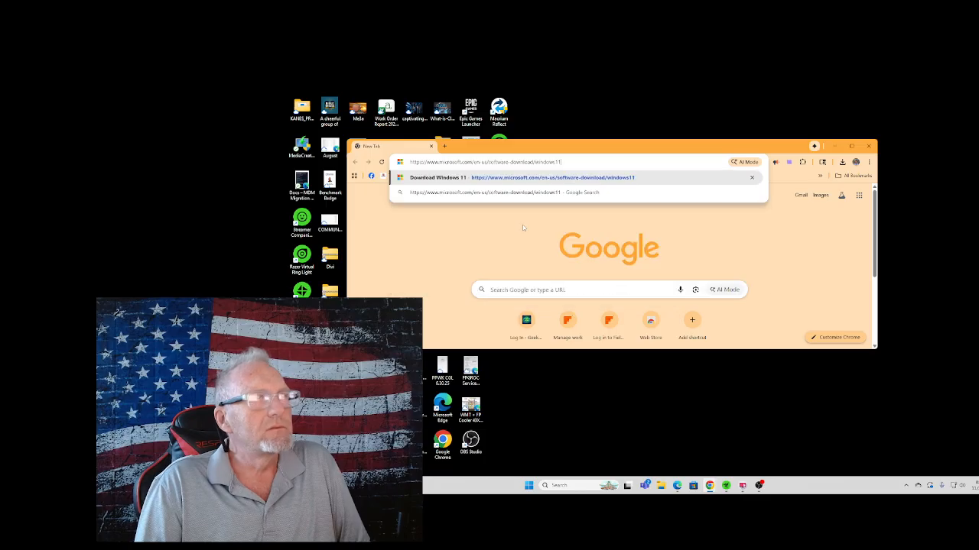
{"action": "key", "text": "Return"}
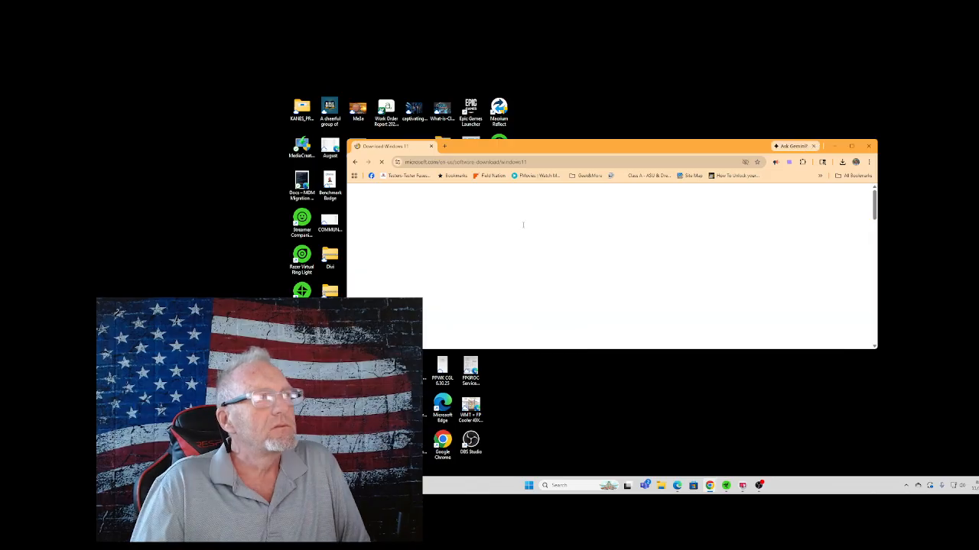
{"action": "left_click", "coordinate": [853, 146]}
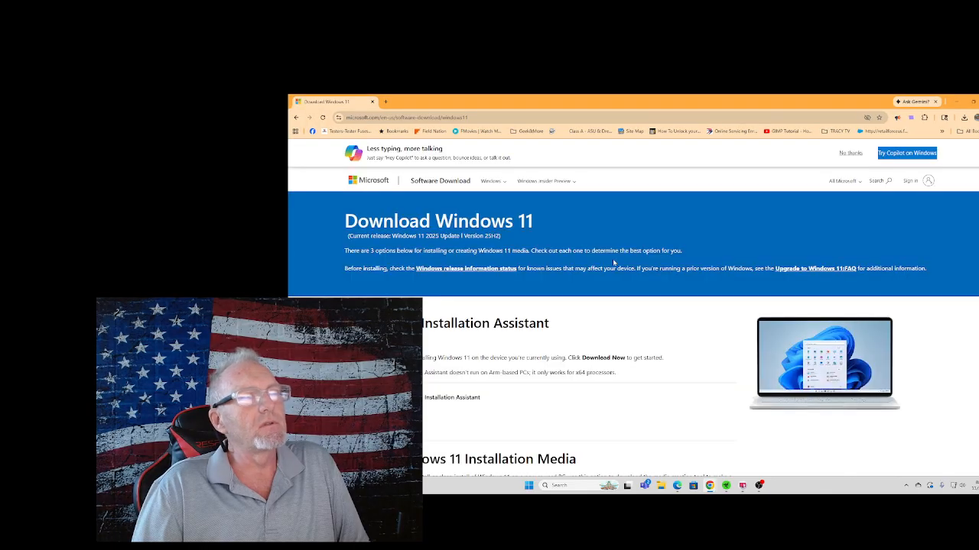
Review the Windows 11 download page's options: Installation Assistant, Installation Media and Disk Image (ISO) for x64 devices.
{"action": "scroll", "coordinate": [596, 276], "scroll_direction": "down", "scroll_amount": 2}
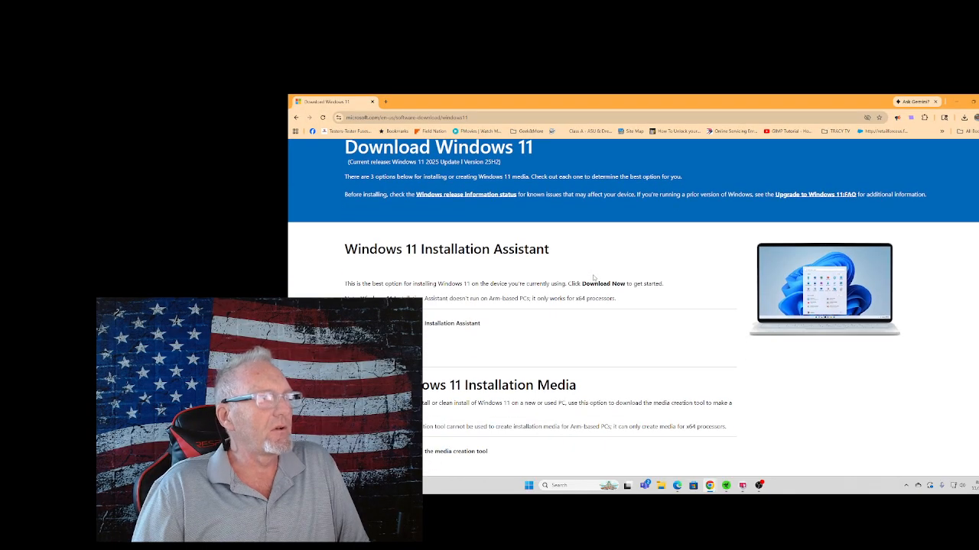
{"action": "scroll", "coordinate": [593, 278], "scroll_direction": "down", "scroll_amount": 1}
{"action": "scroll", "coordinate": [566, 294], "scroll_direction": "down", "scroll_amount": 1}
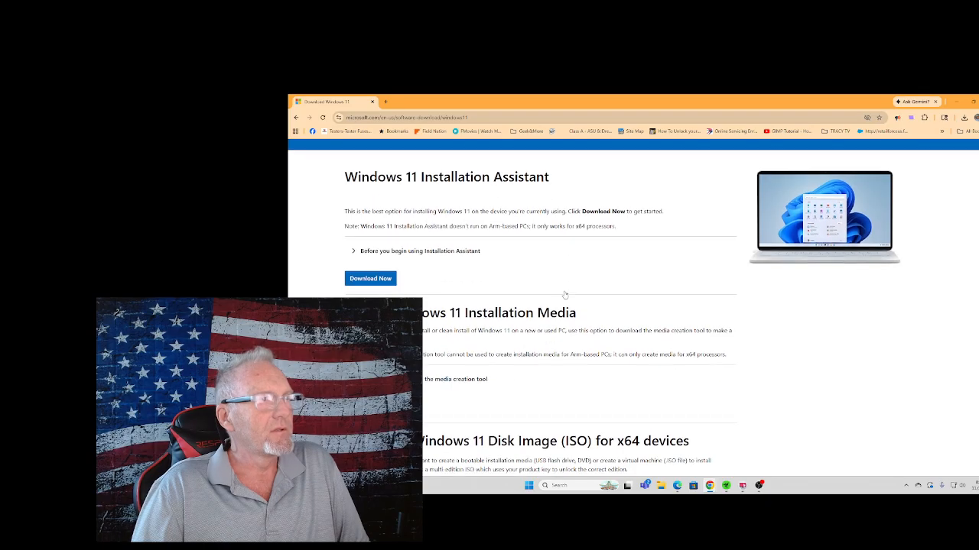
{"action": "scroll", "coordinate": [564, 295], "scroll_direction": "down", "scroll_amount": 1}
{"action": "scroll", "coordinate": [423, 415], "scroll_direction": "down", "scroll_amount": 4}
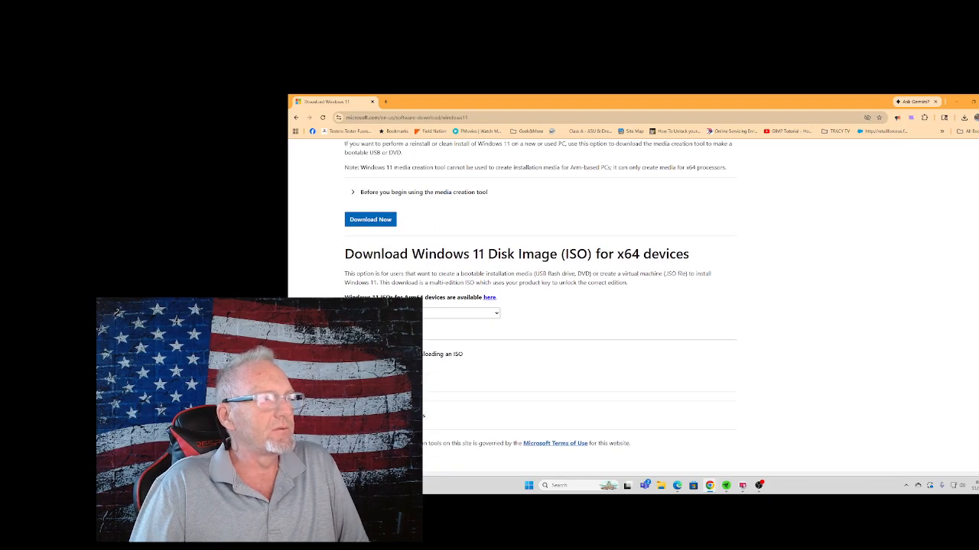
{"action": "scroll", "coordinate": [430, 206], "scroll_direction": "up", "scroll_amount": 2}
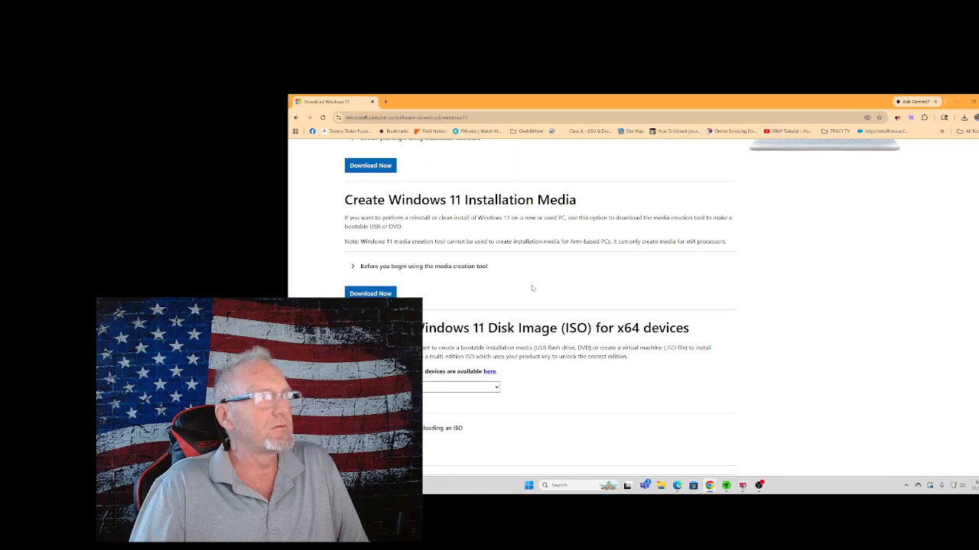
{"action": "scroll", "coordinate": [532, 288], "scroll_direction": "up", "scroll_amount": 4}
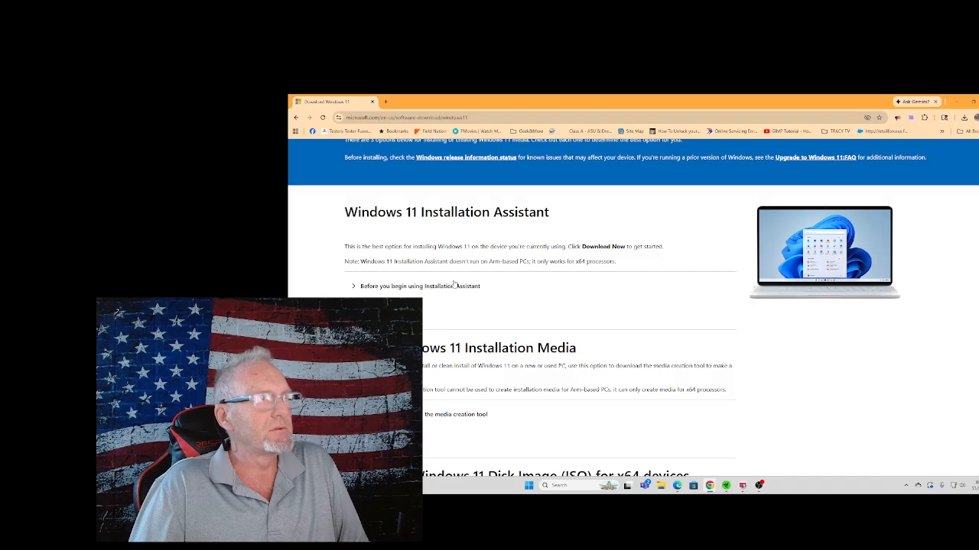
{"action": "scroll", "coordinate": [459, 283], "scroll_direction": "down", "scroll_amount": 1}
{"action": "scroll", "coordinate": [460, 283], "scroll_direction": "down", "scroll_amount": 3}
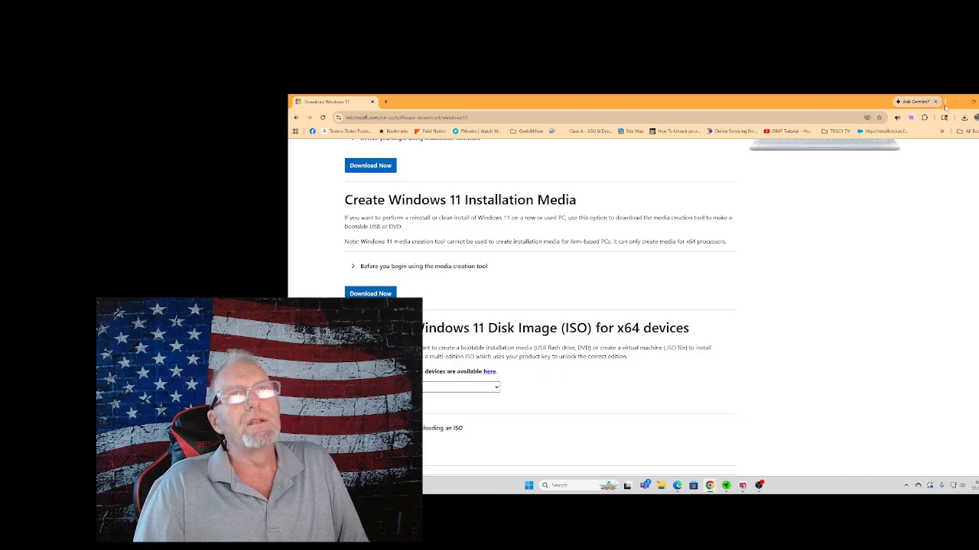
Run the most recent MediaCreationTool.exe from the browser's download history and accept its license terms.
{"action": "left_click", "coordinate": [964, 117]}
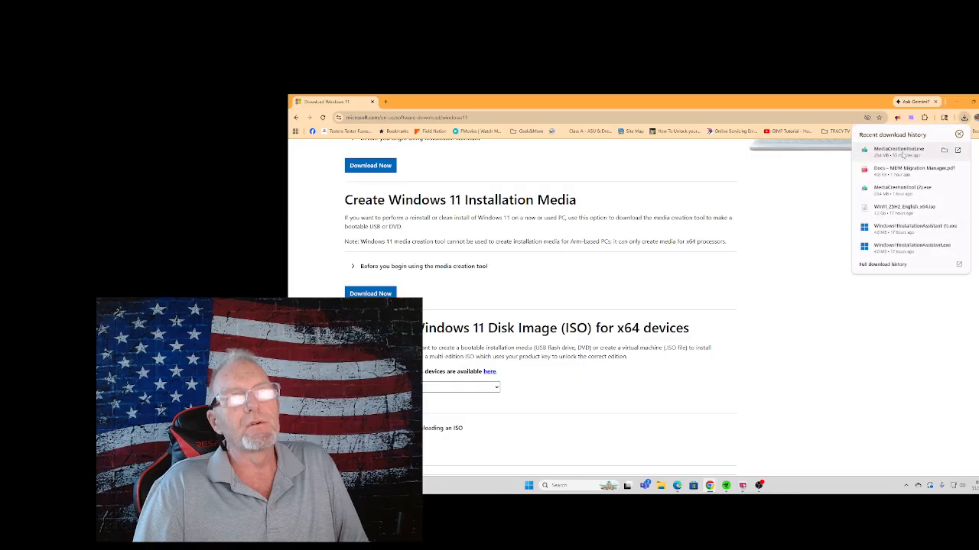
{"action": "left_click", "coordinate": [903, 155]}
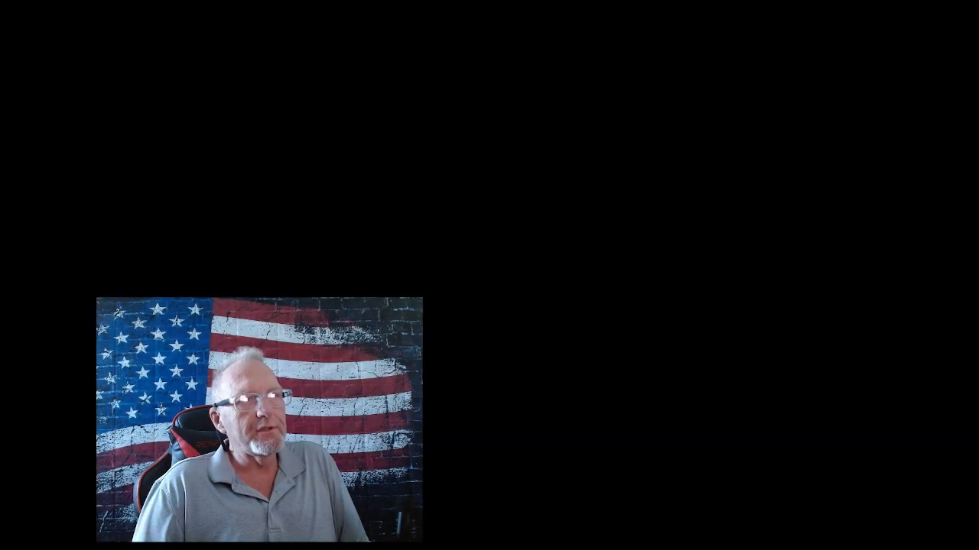
{"action": "left_click", "coordinate": [605, 352]}
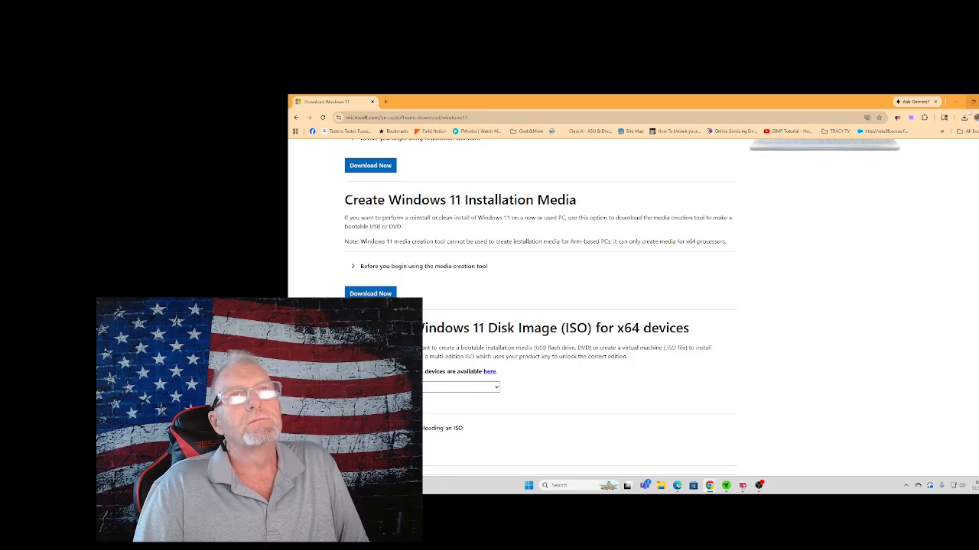
{"action": "left_click", "coordinate": [964, 117]}
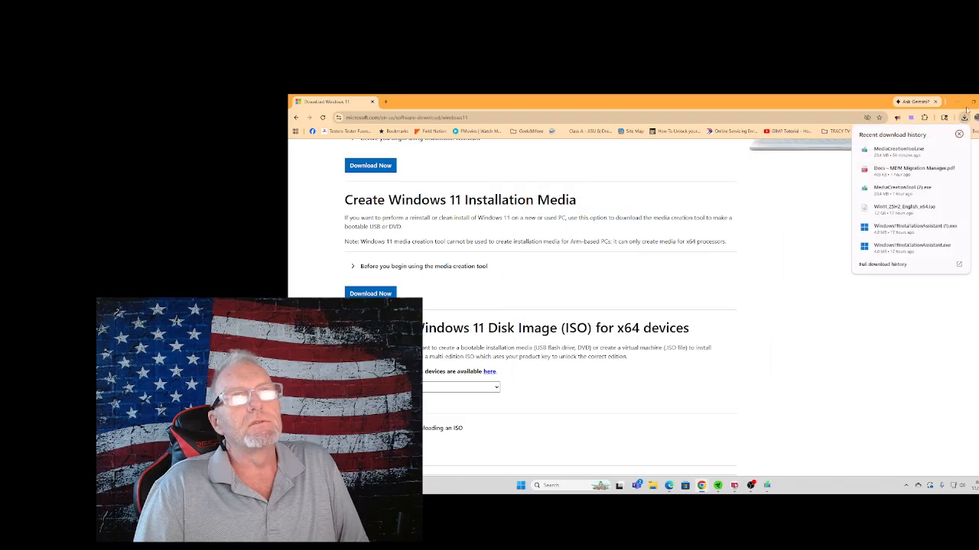
{"action": "left_click", "coordinate": [767, 485]}
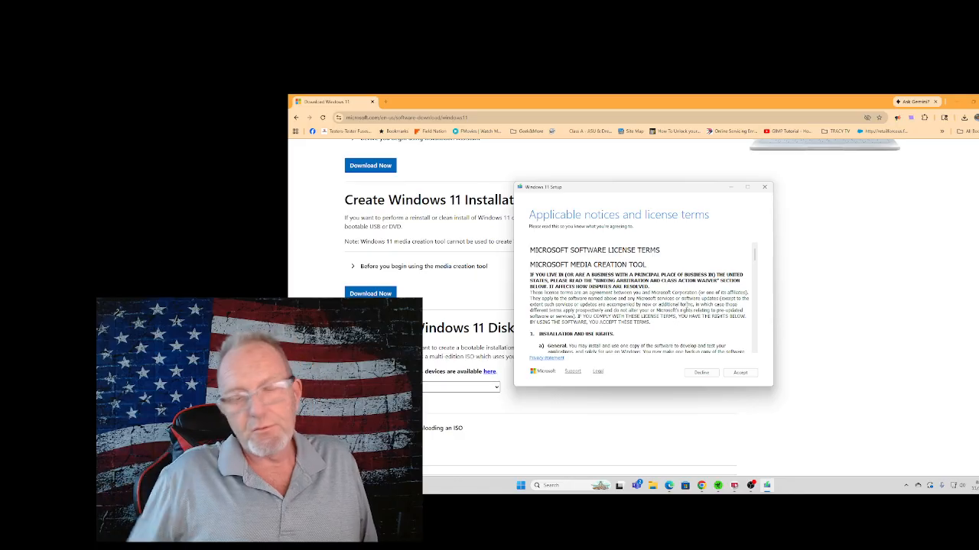
{"action": "left_click", "coordinate": [740, 372]}
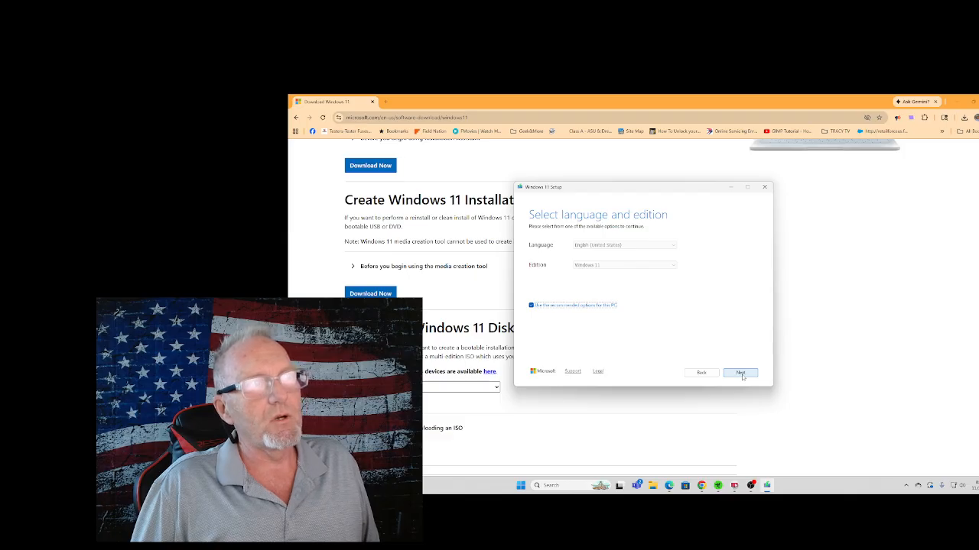
Start creating Windows 11 media on the removable USB flash drive with the recommended language and edition, refreshing the drive list to find it.
{"action": "left_click", "coordinate": [741, 374]}
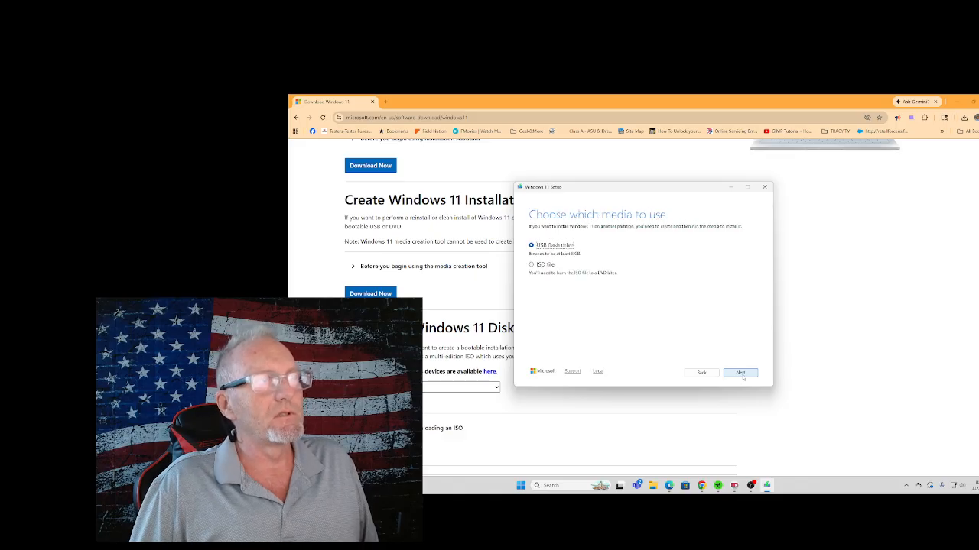
{"action": "left_click", "coordinate": [740, 373]}
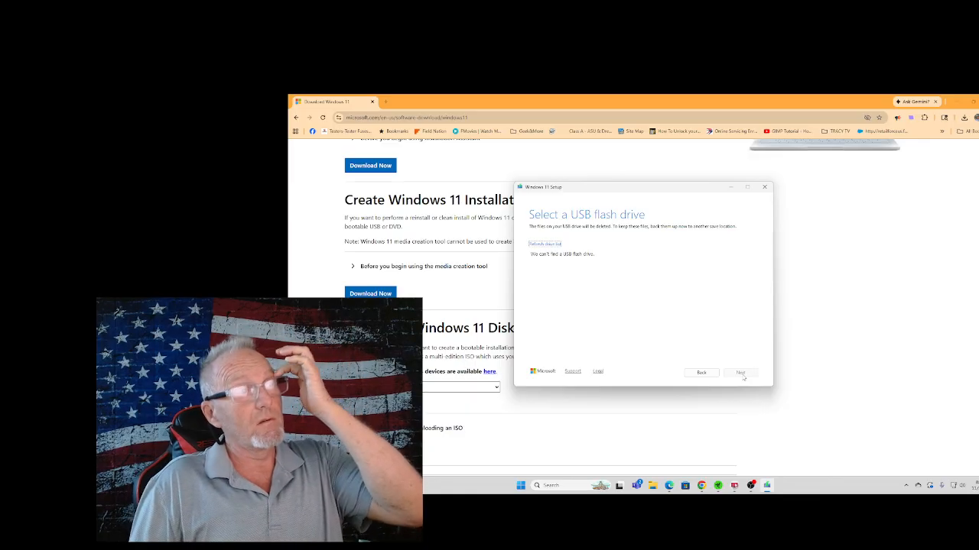
{"action": "left_click", "coordinate": [548, 243]}
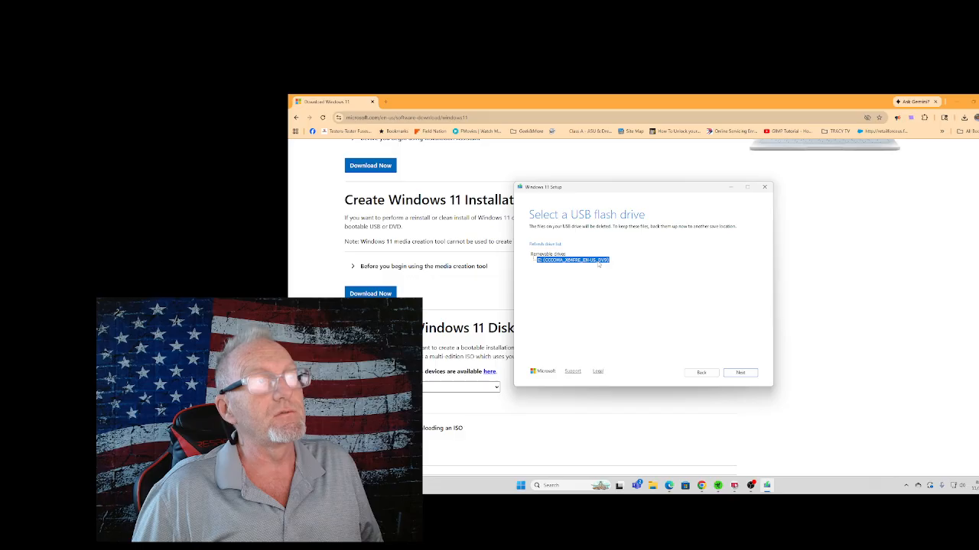
{"action": "left_click", "coordinate": [745, 374]}
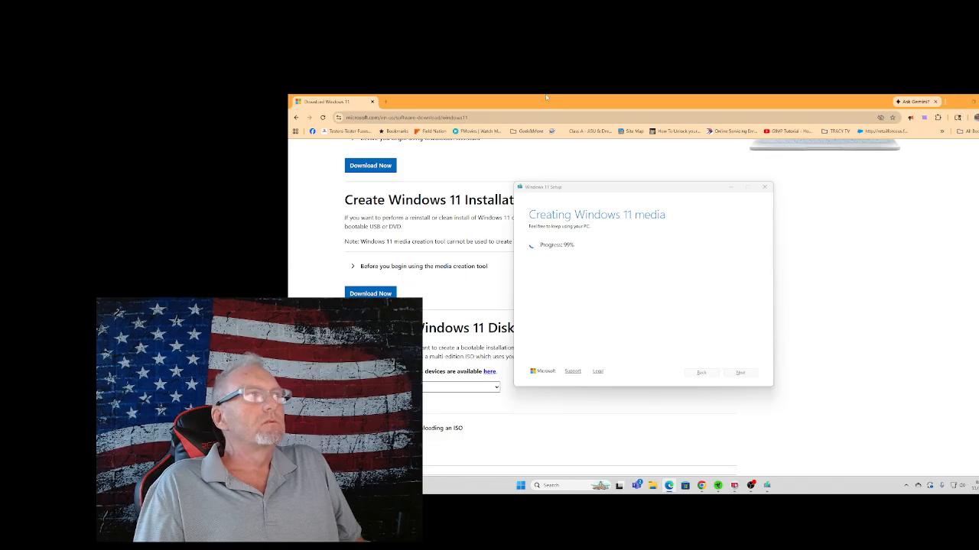
Search Google for rufus in a new tab and open the Rufus website at rufus.ie.
{"action": "left_click", "coordinate": [389, 102]}
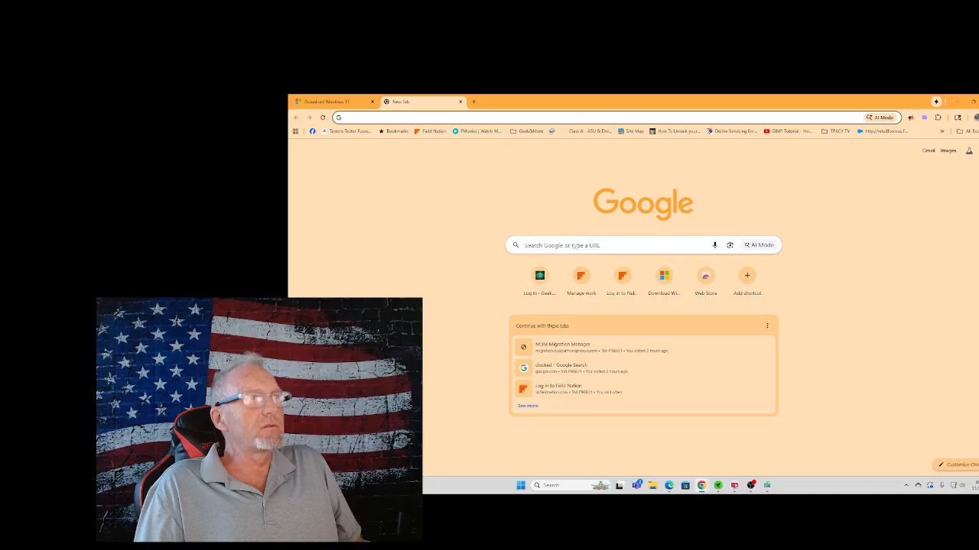
{"action": "left_click", "coordinate": [642, 245]}
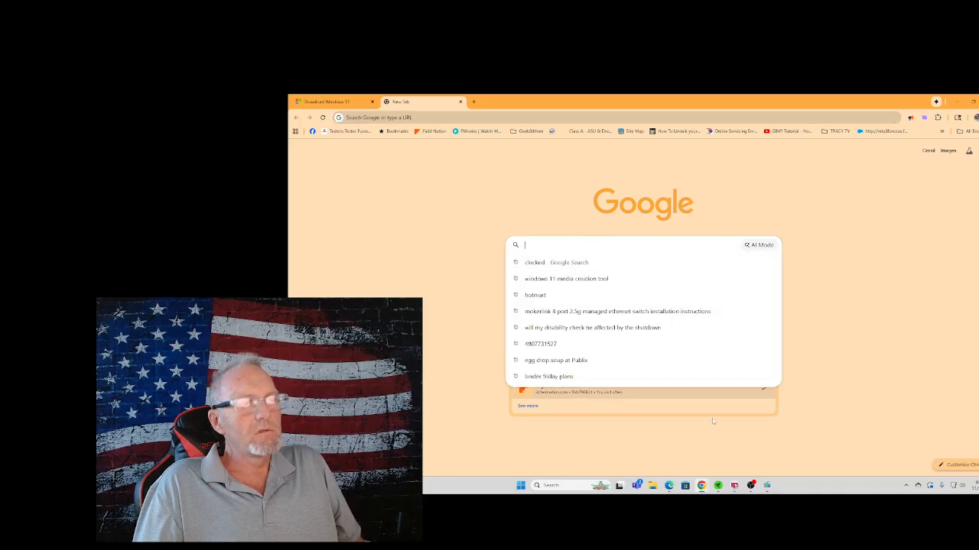
{"action": "left_click", "coordinate": [769, 487]}
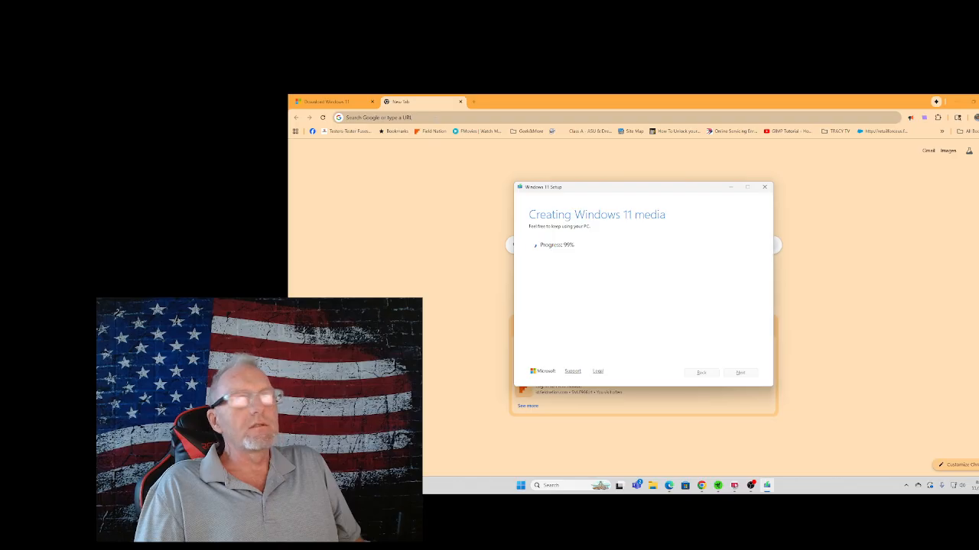
{"action": "left_click", "coordinate": [434, 118]}
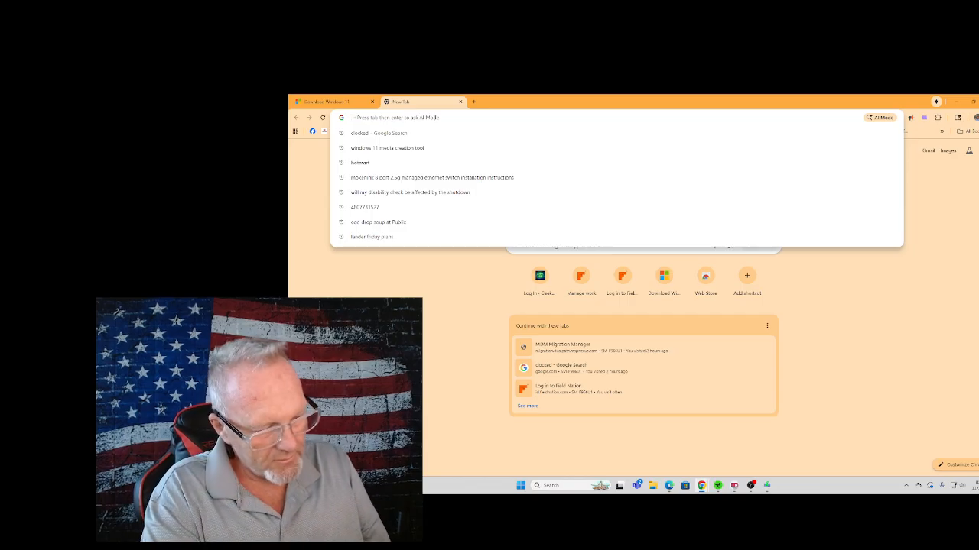
{"action": "type", "text": "rUFUs"}
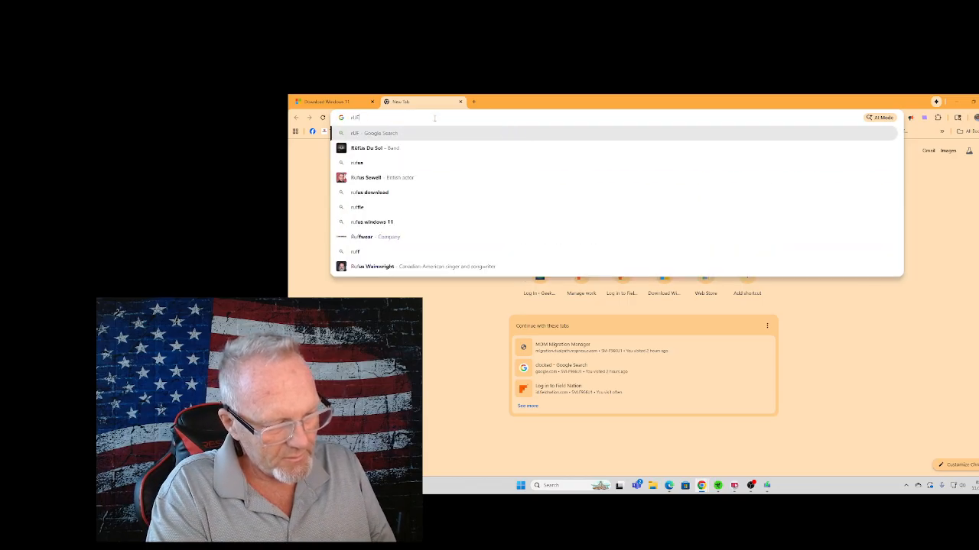
{"action": "key", "text": "Return"}
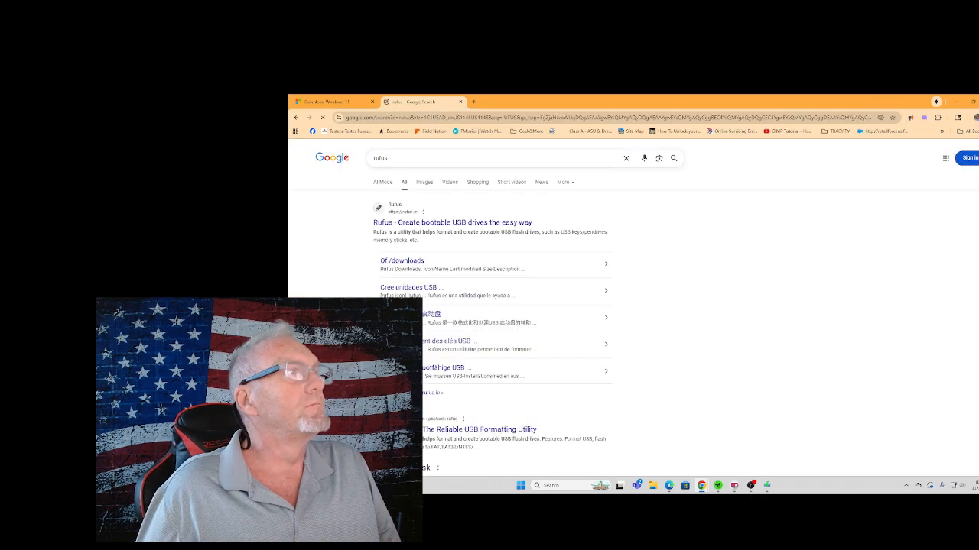
{"action": "left_click", "coordinate": [425, 223]}
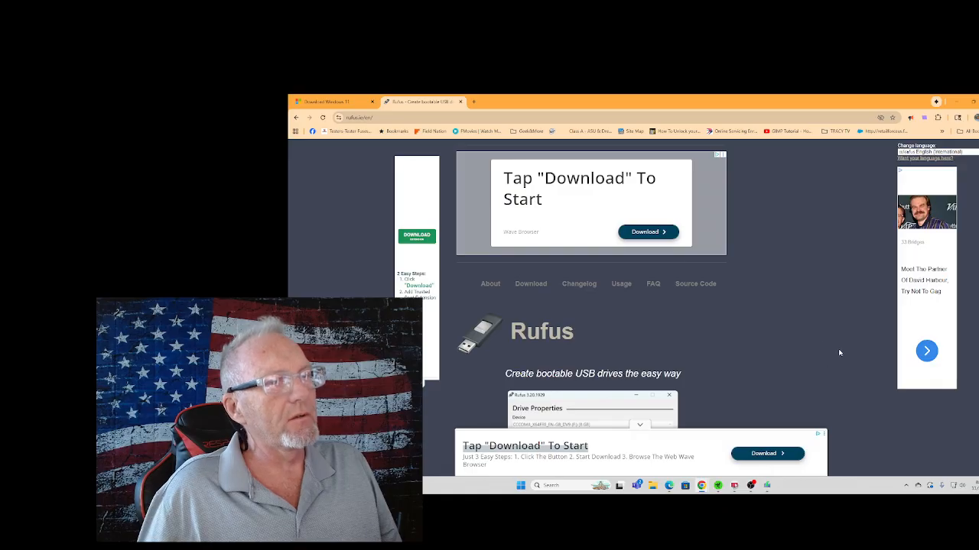
Download the standard Windows x64 release rufus-4.11.exe and save it to the Desktop.
{"action": "scroll", "coordinate": [770, 353], "scroll_direction": "down", "scroll_amount": 4}
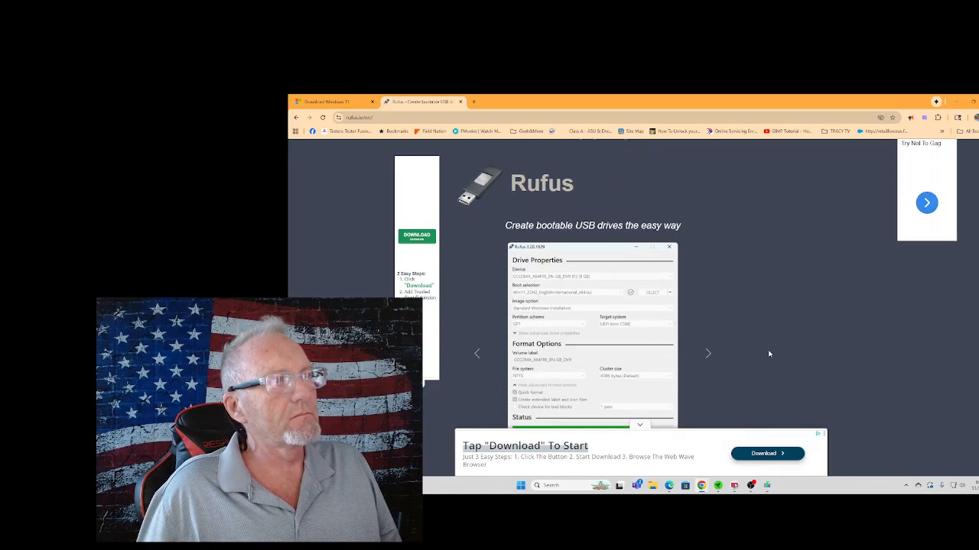
{"action": "scroll", "coordinate": [769, 353], "scroll_direction": "down", "scroll_amount": 5}
{"action": "scroll", "coordinate": [769, 353], "scroll_direction": "down", "scroll_amount": 10}
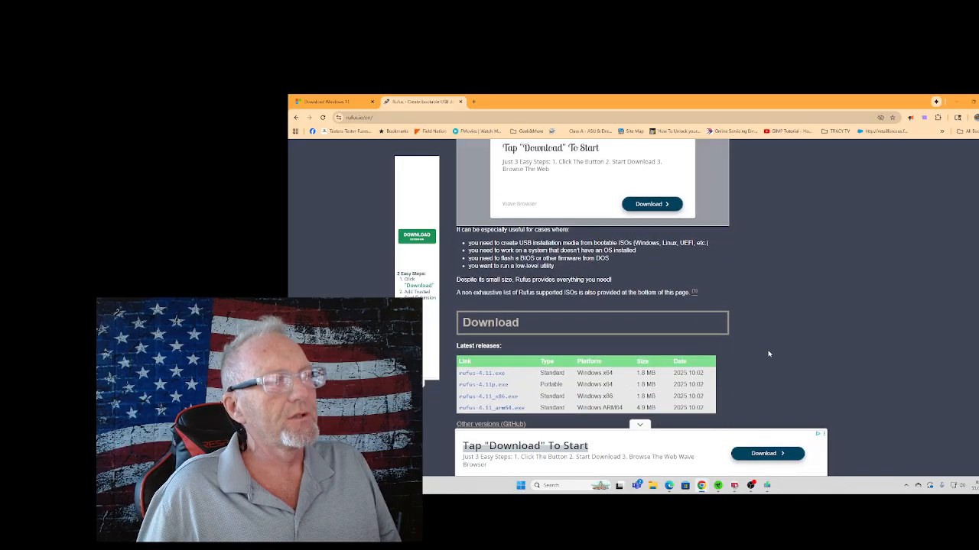
{"action": "scroll", "coordinate": [769, 353], "scroll_direction": "down", "scroll_amount": 1}
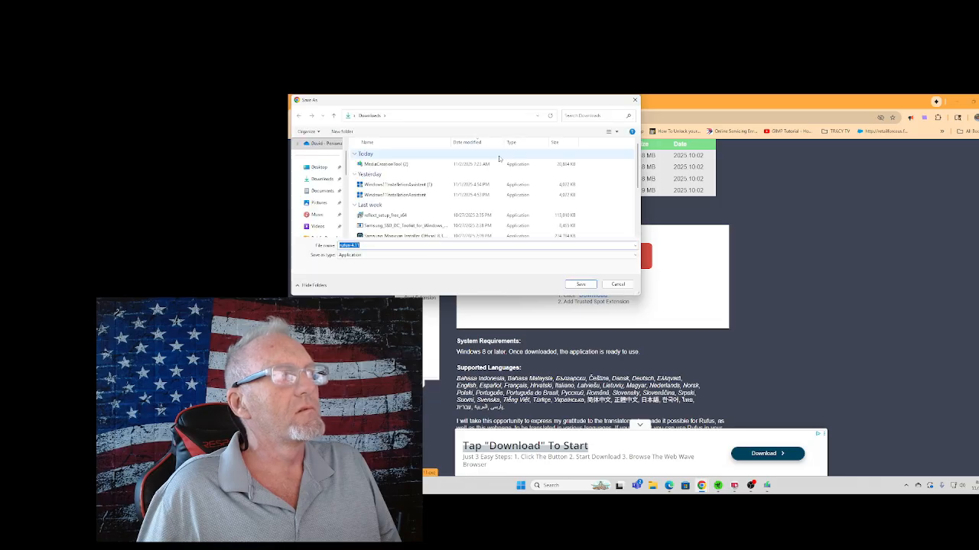
{"action": "left_click", "coordinate": [317, 168]}
{"action": "left_click", "coordinate": [581, 285]}
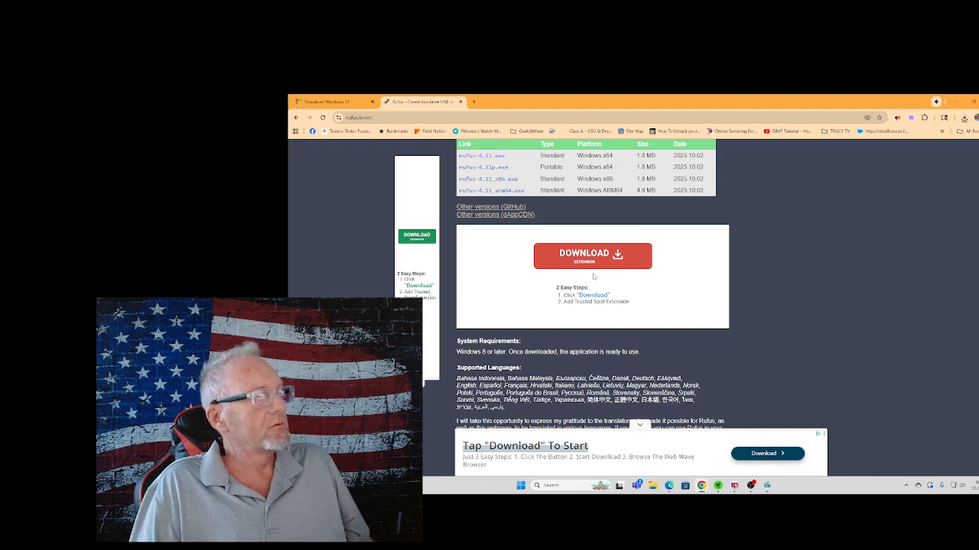
Return to the Download Windows 11 page and finish the Windows 11 Setup wizard for the USB flash drive.
{"action": "left_click", "coordinate": [339, 102]}
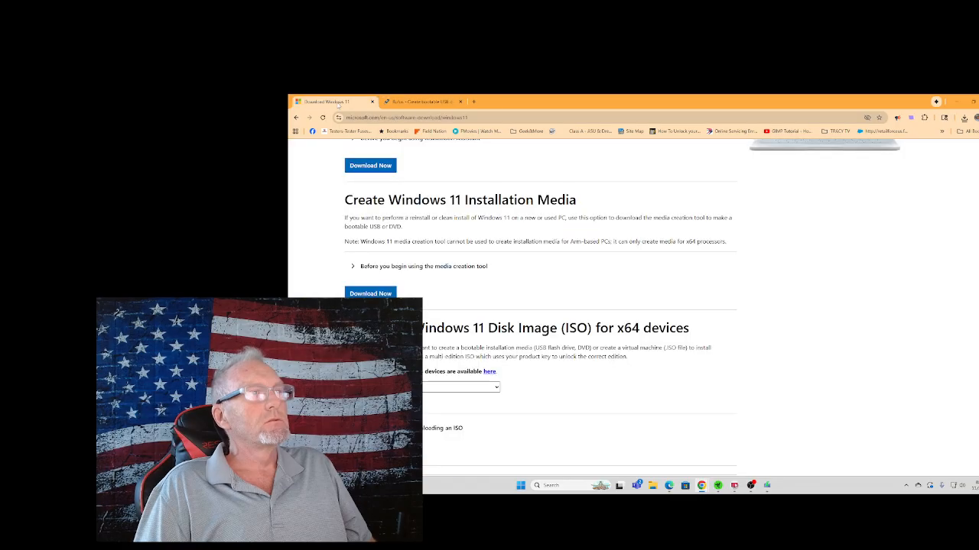
{"action": "left_click", "coordinate": [766, 486]}
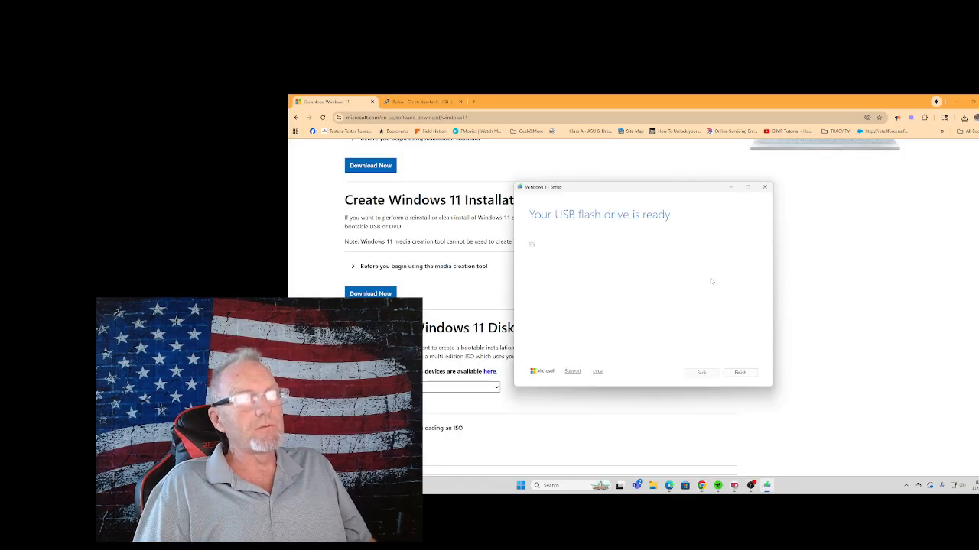
{"action": "left_click", "coordinate": [740, 373]}
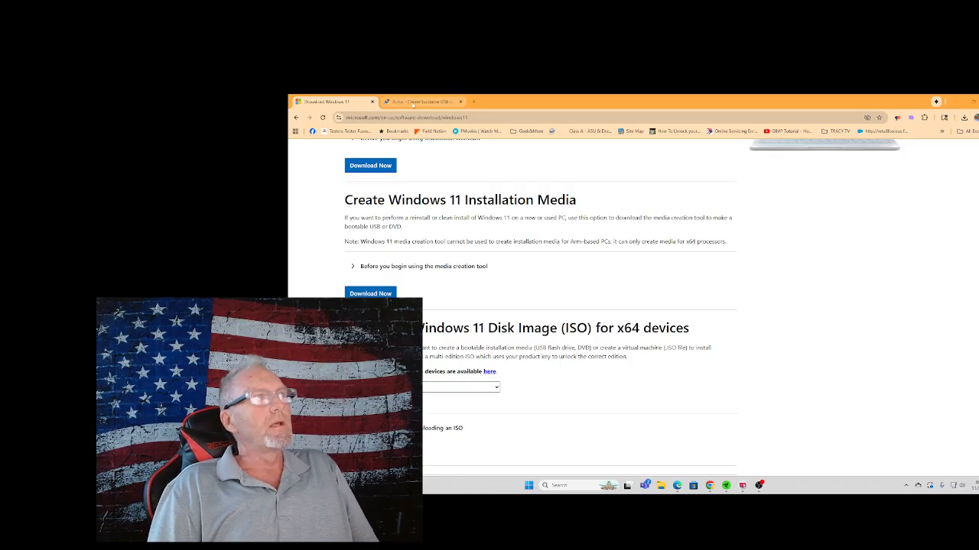
Switch to the Rufus page, return to the Google results for rufus, and reopen the official Rufus website.
{"action": "left_click", "coordinate": [413, 103]}
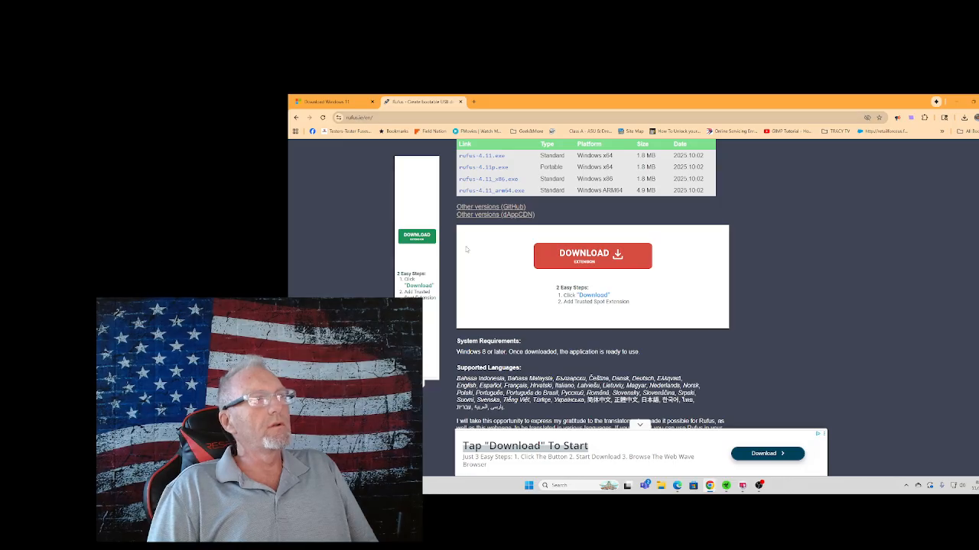
{"action": "scroll", "coordinate": [466, 250], "scroll_direction": "up", "scroll_amount": 10}
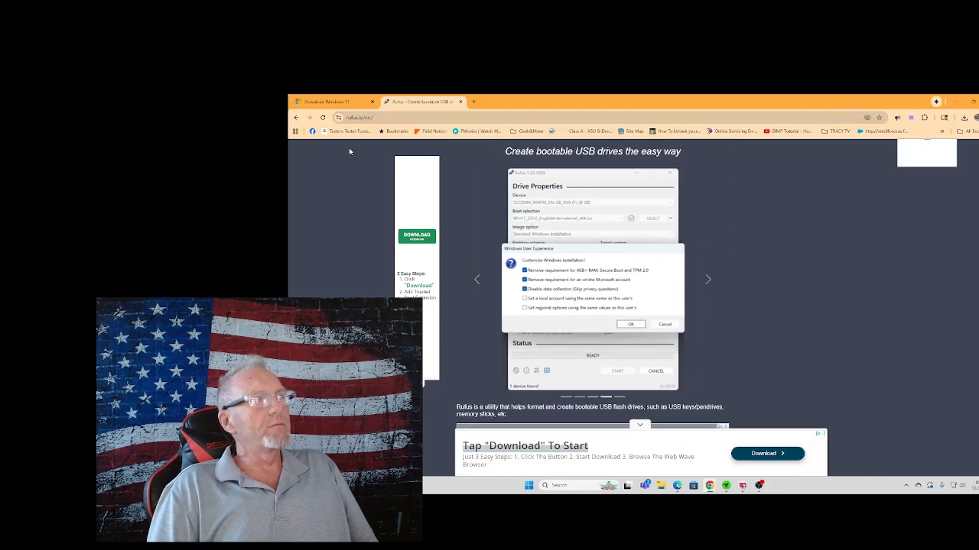
{"action": "left_click", "coordinate": [297, 120]}
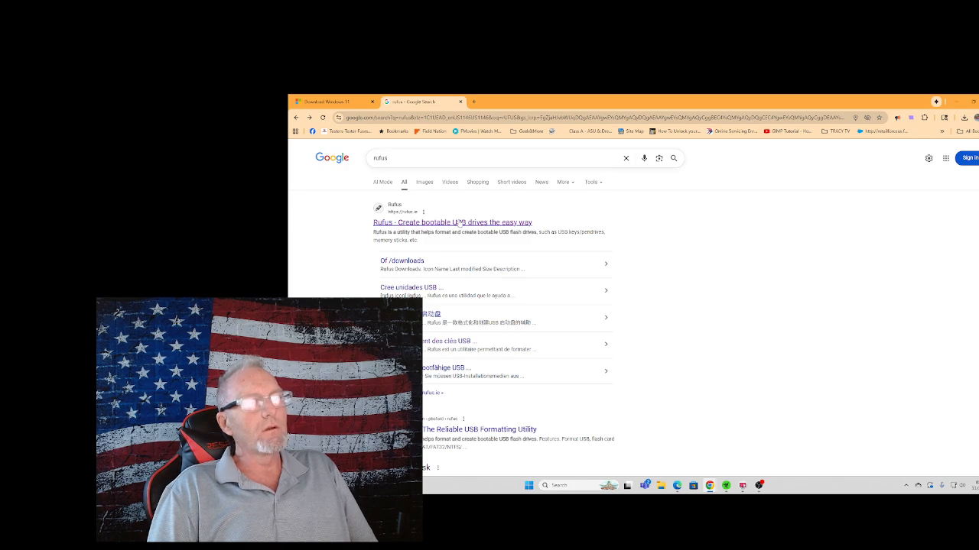
{"action": "left_click", "coordinate": [477, 223]}
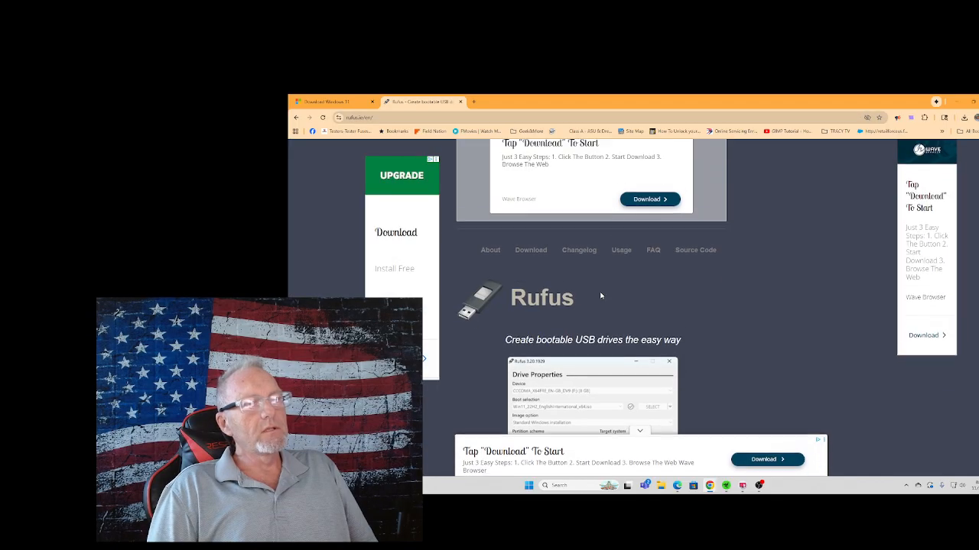
Download the standard Windows x64 rufus-4.11.exe again, dismissing the ad, save it to the Desktop, and minimize the browser.
{"action": "scroll", "coordinate": [601, 292], "scroll_direction": "down", "scroll_amount": 3}
{"action": "scroll", "coordinate": [600, 293], "scroll_direction": "down", "scroll_amount": 3}
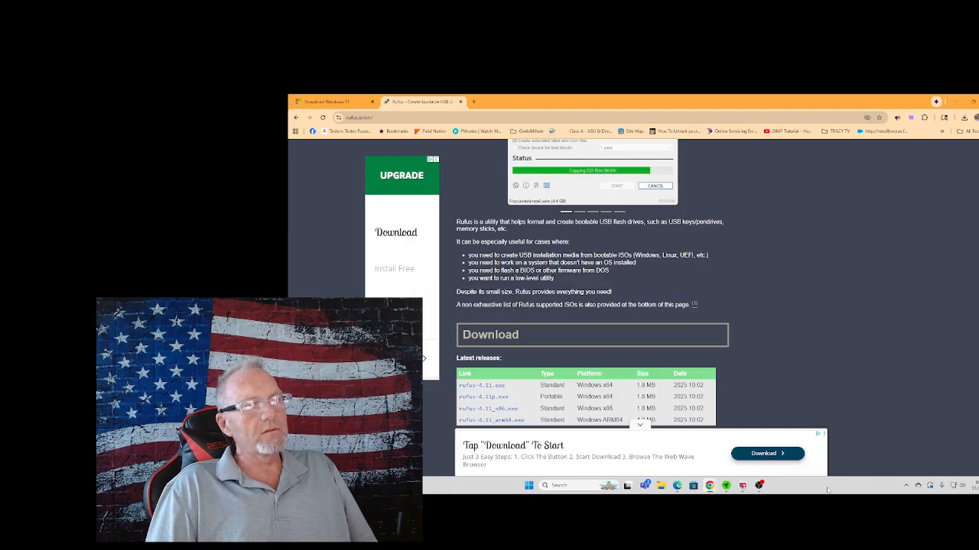
{"action": "scroll", "coordinate": [830, 312], "scroll_direction": "down", "scroll_amount": 3}
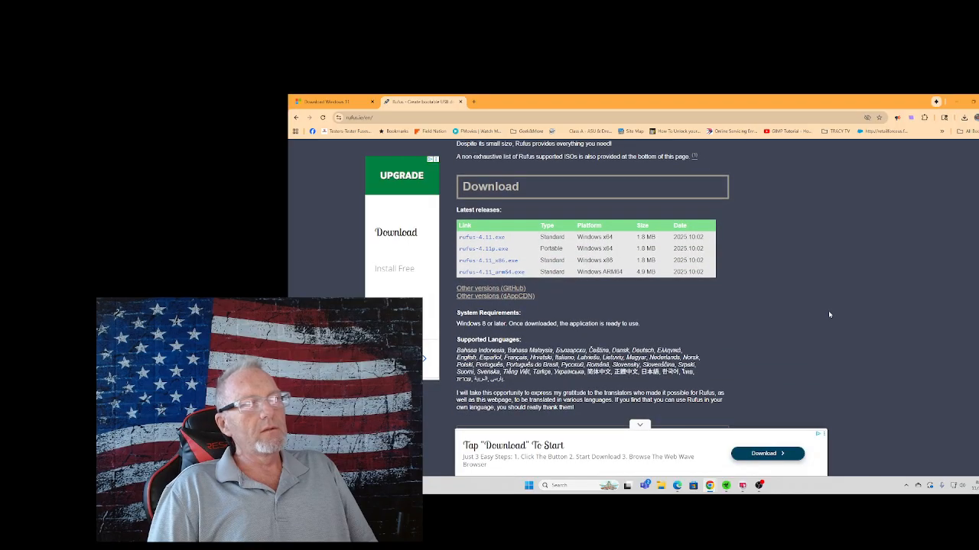
{"action": "left_click", "coordinate": [476, 240]}
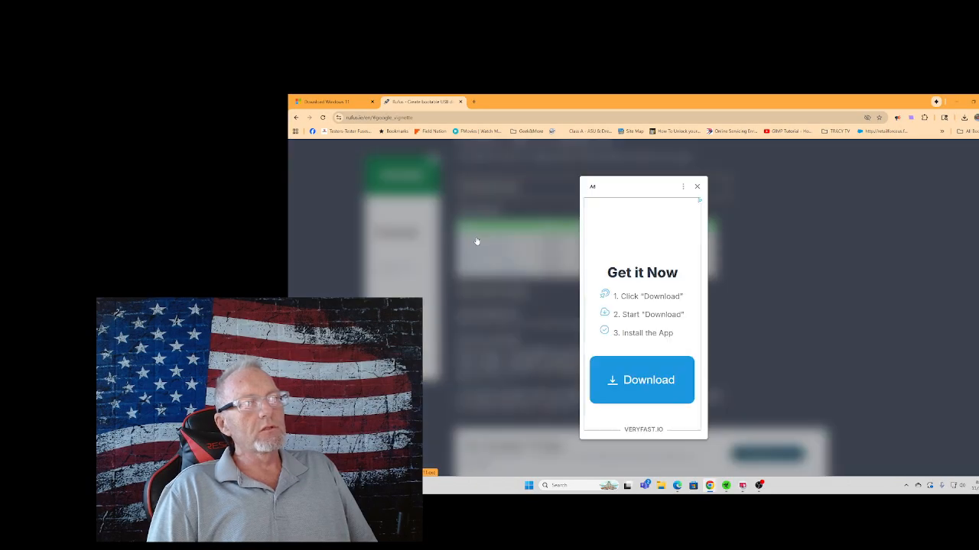
{"action": "left_click", "coordinate": [698, 187]}
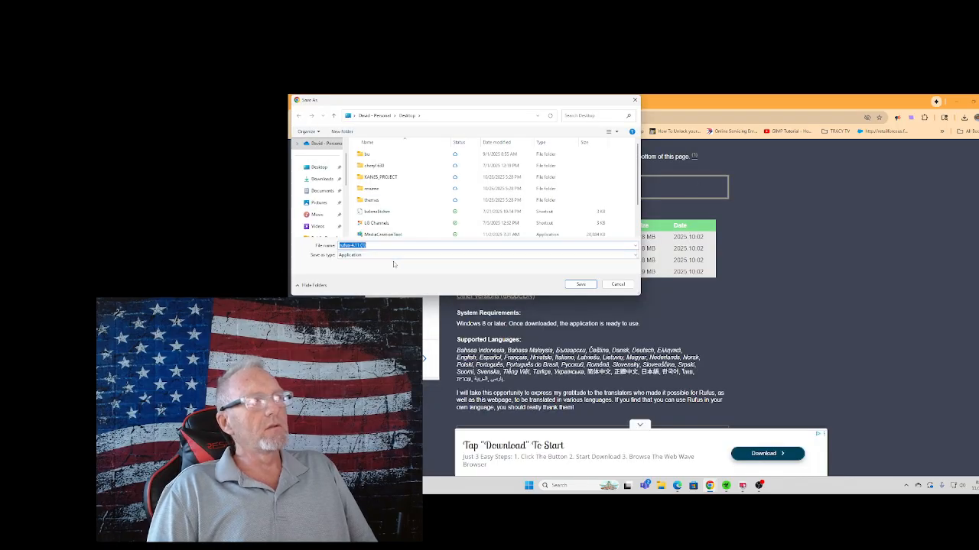
{"action": "left_click", "coordinate": [319, 168]}
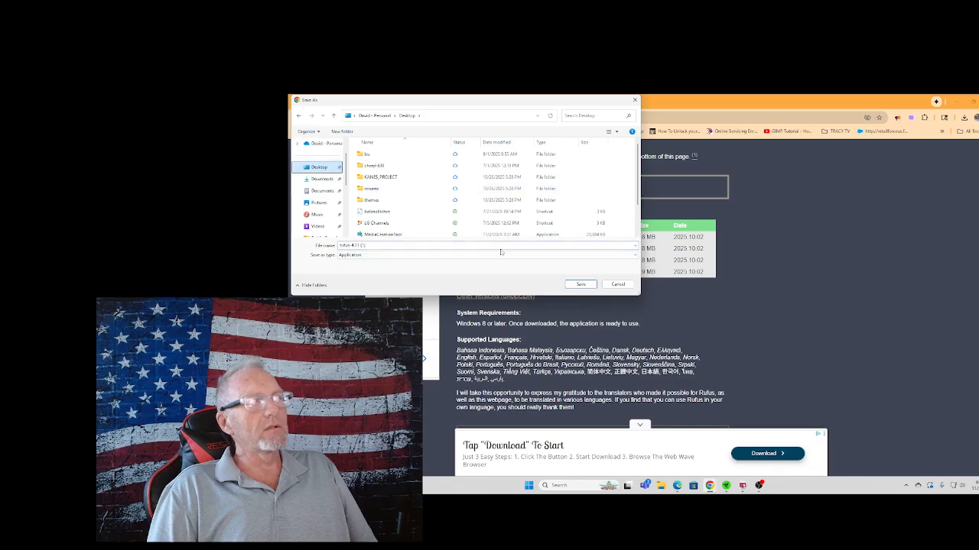
{"action": "left_click", "coordinate": [581, 284]}
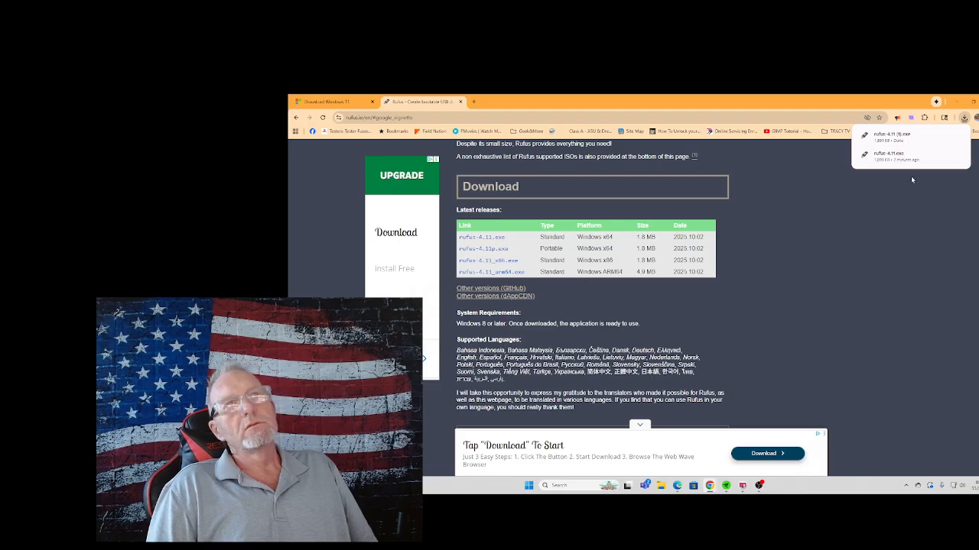
{"action": "left_click", "coordinate": [956, 102]}
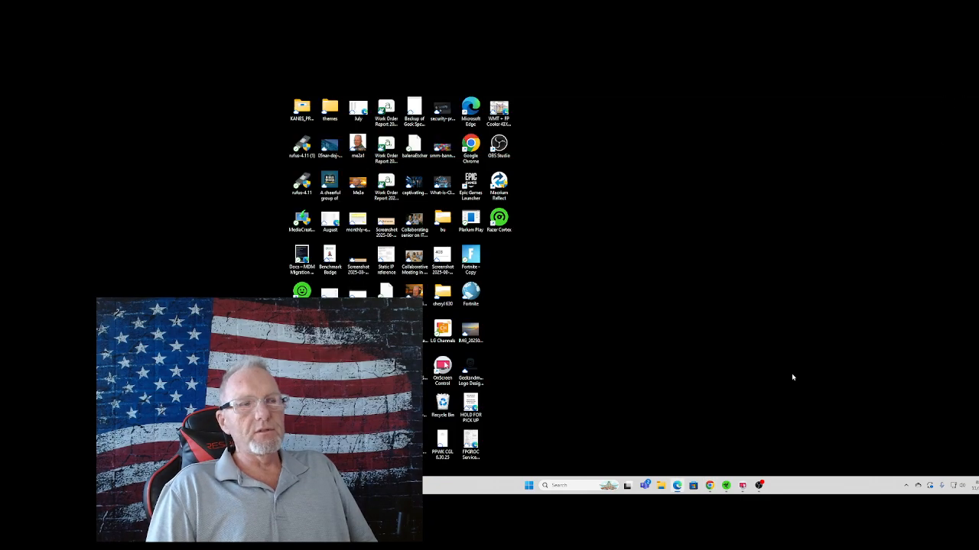
Return to the Download Windows 11 page and choose Windows 11 (multi-edition ISO for x64 devices) as the disk image download.
{"action": "mouse_move", "coordinate": [708, 492]}
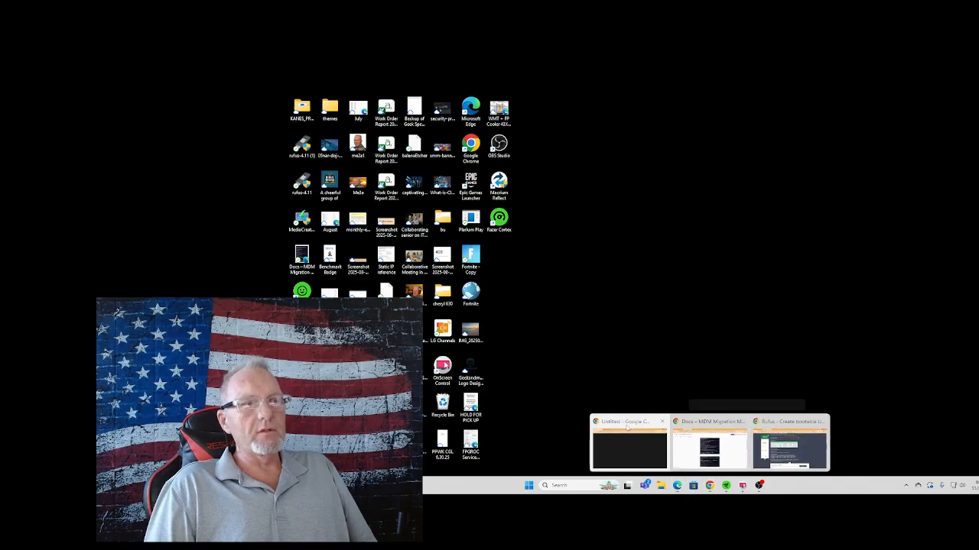
{"action": "left_click", "coordinate": [773, 425]}
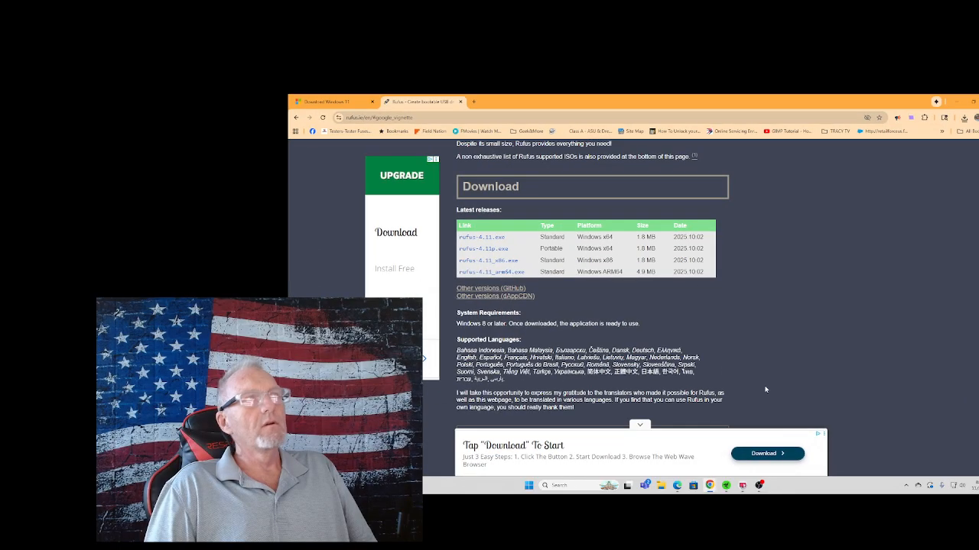
{"action": "left_click", "coordinate": [326, 102]}
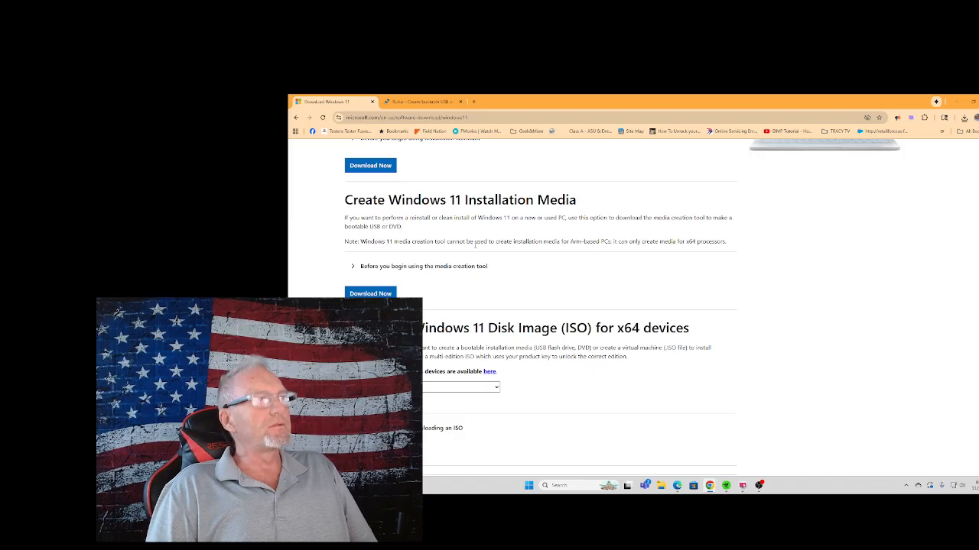
{"action": "scroll", "coordinate": [421, 270], "scroll_direction": "down", "scroll_amount": 1}
{"action": "scroll", "coordinate": [422, 276], "scroll_direction": "up", "scroll_amount": 2}
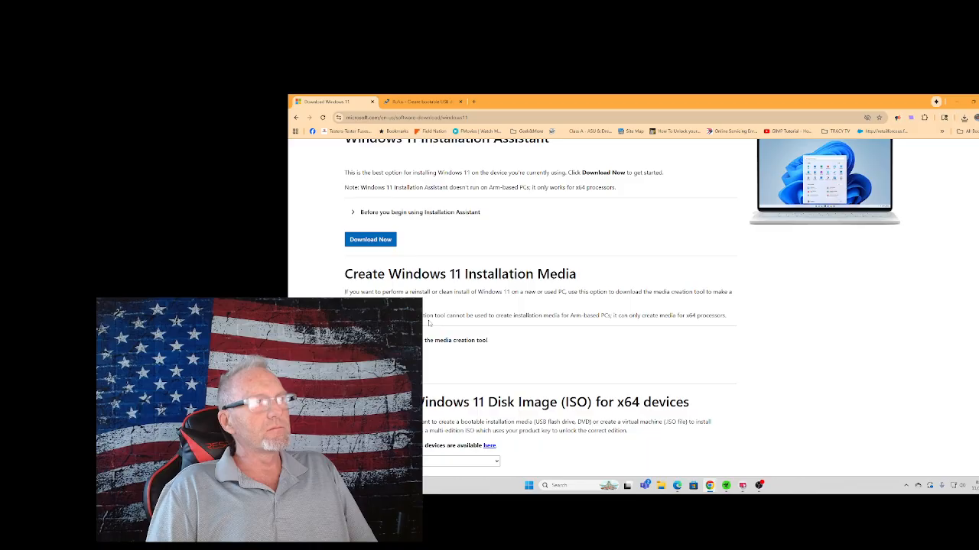
{"action": "scroll", "coordinate": [429, 324], "scroll_direction": "down", "scroll_amount": 1}
{"action": "scroll", "coordinate": [429, 324], "scroll_direction": "down", "scroll_amount": 4}
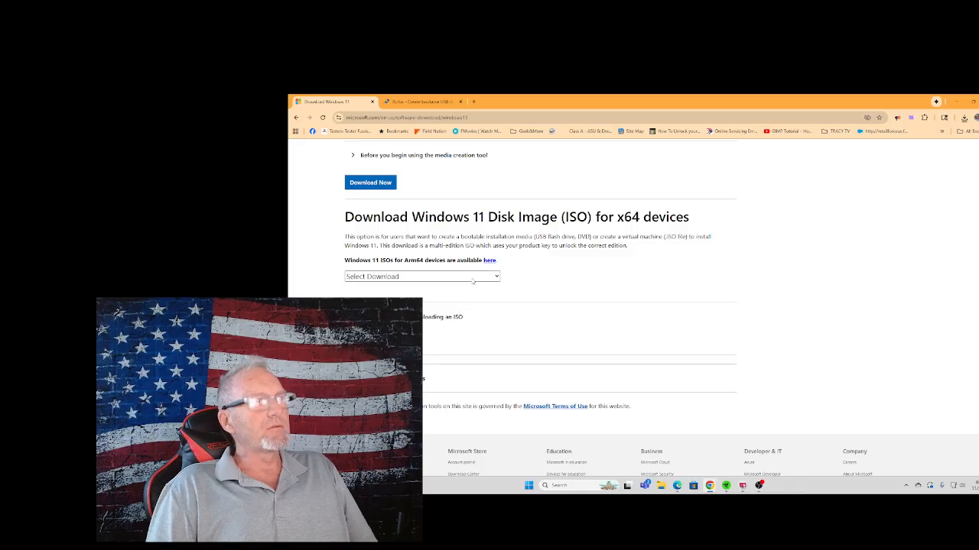
{"action": "left_click", "coordinate": [475, 277]}
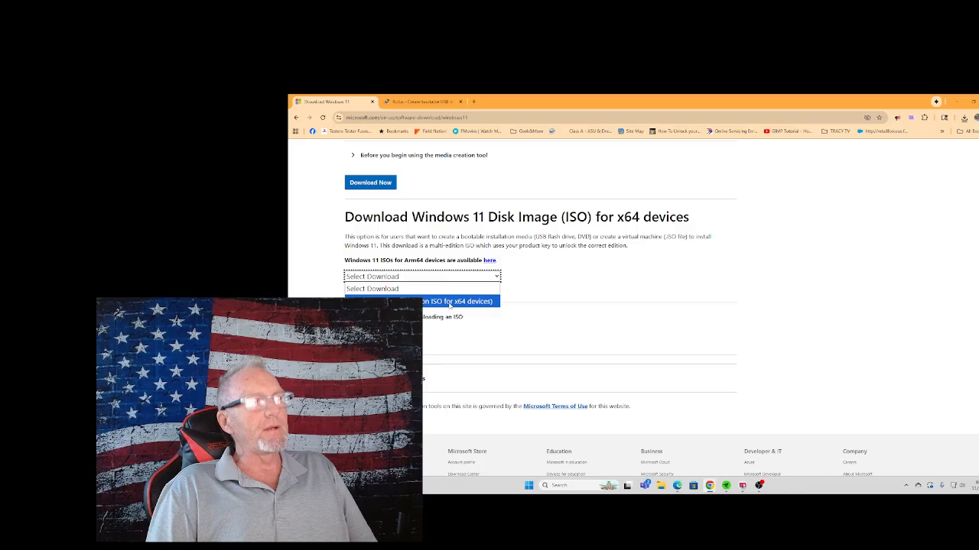
{"action": "left_click", "coordinate": [450, 302]}
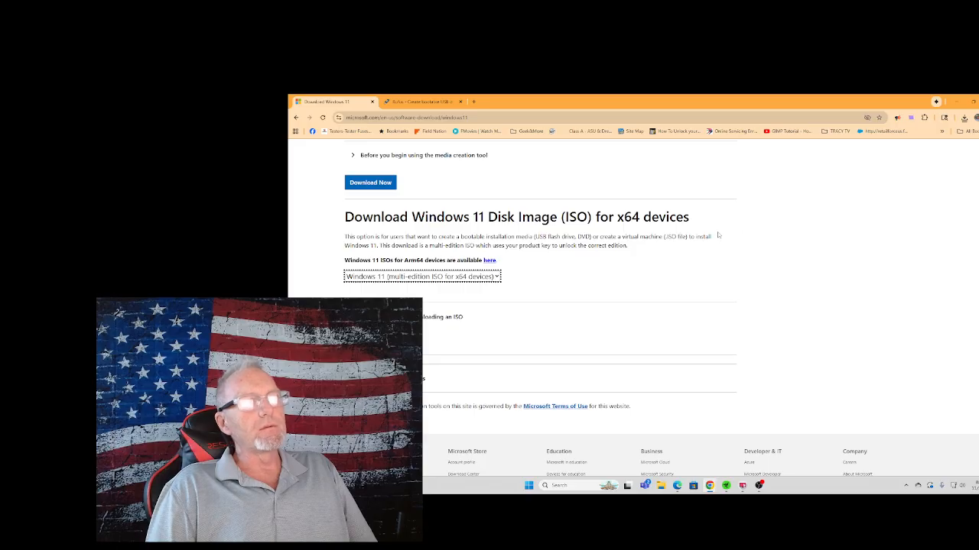
Check the browser's recent download history and launch rufus-4.11 from the Desktop.
{"action": "left_click", "coordinate": [964, 119]}
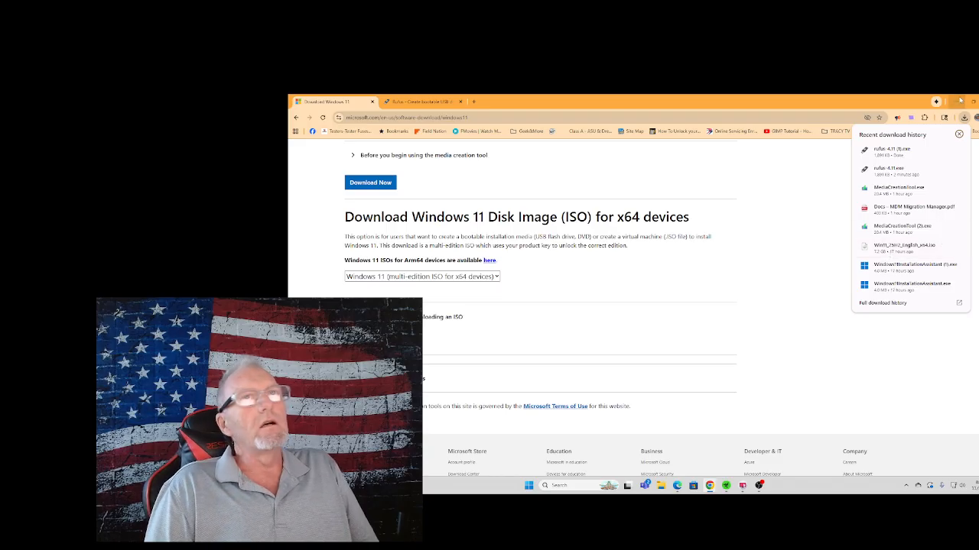
{"action": "left_click", "coordinate": [960, 100]}
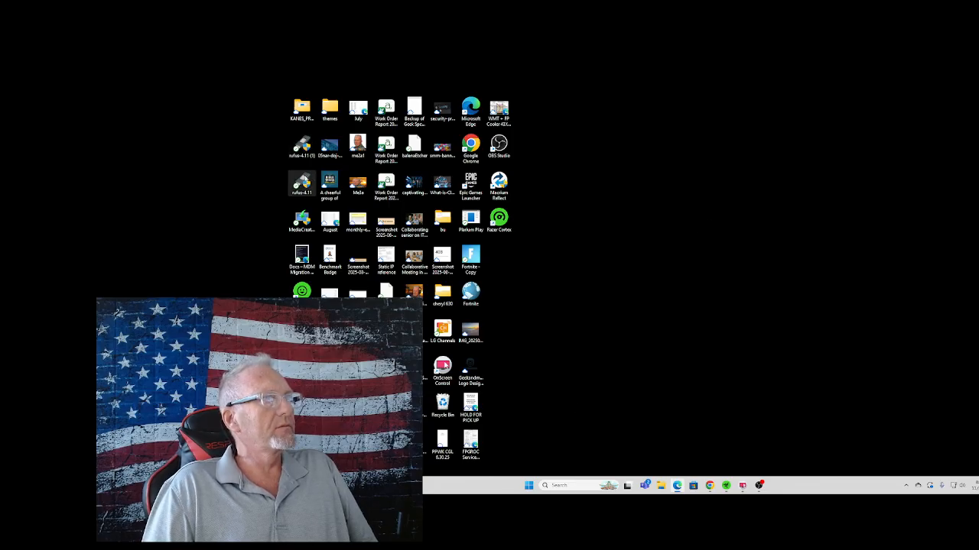
{"action": "double_click", "coordinate": [304, 179]}
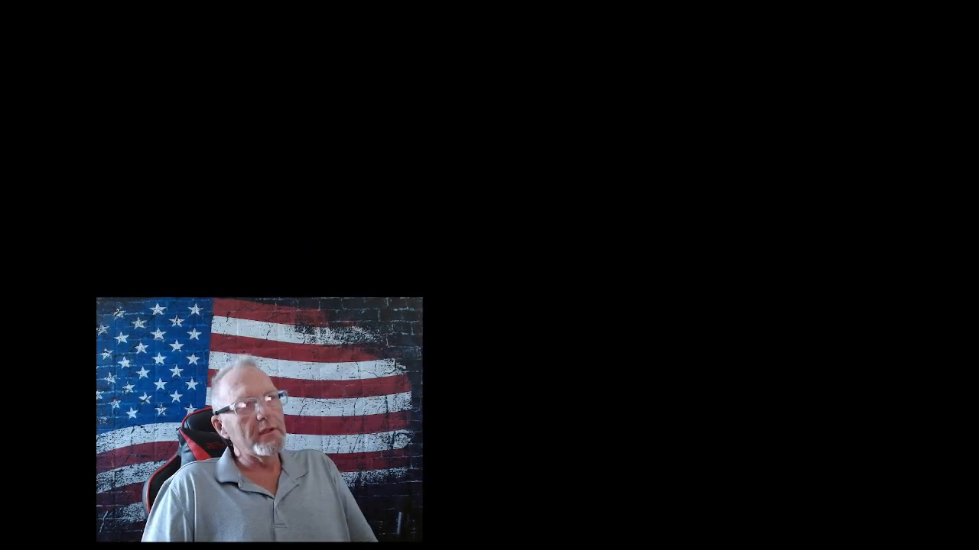
{"action": "left_click", "coordinate": [602, 352]}
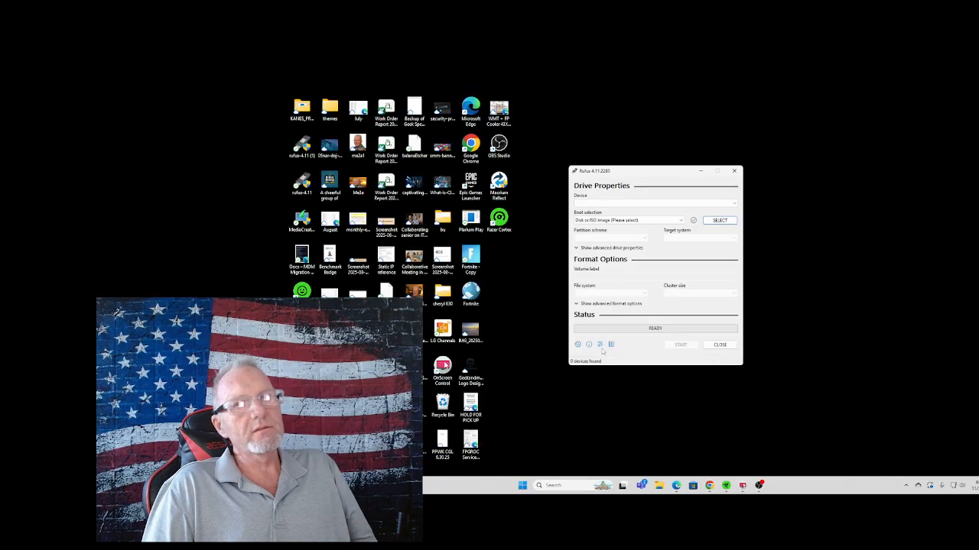
Select the USB flash drive as the device and load Win11_25H2_English_x64.iso from Downloads as the boot image.
{"action": "left_click", "coordinate": [634, 205]}
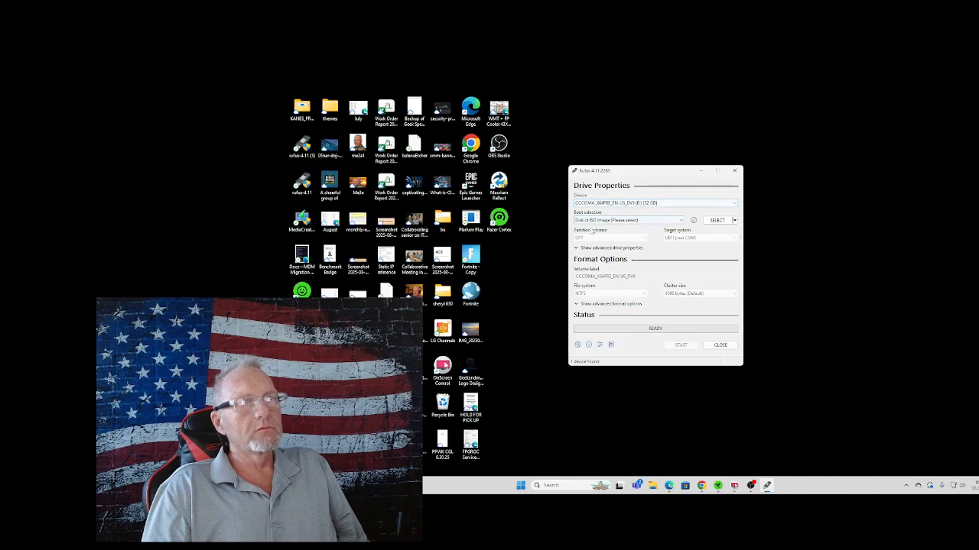
{"action": "left_click", "coordinate": [663, 221]}
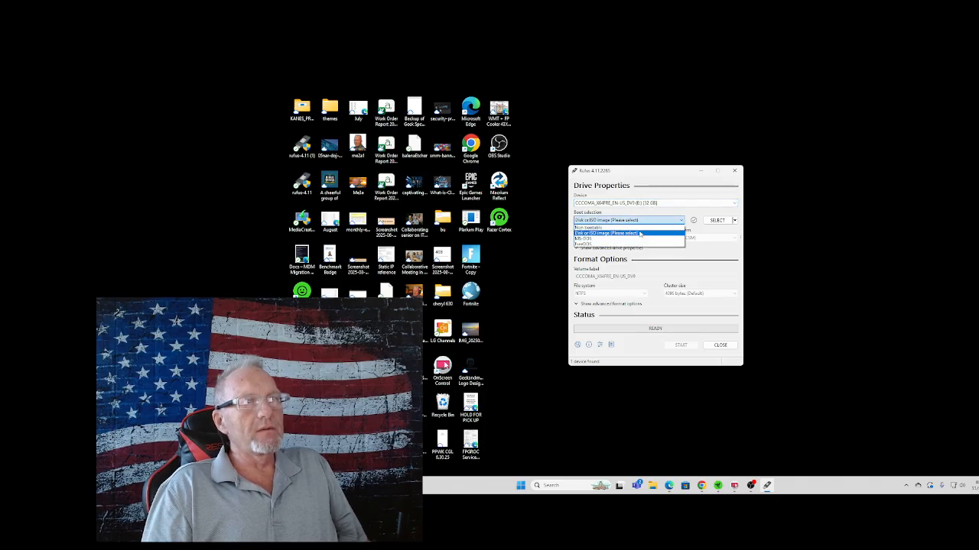
{"action": "left_click", "coordinate": [640, 233]}
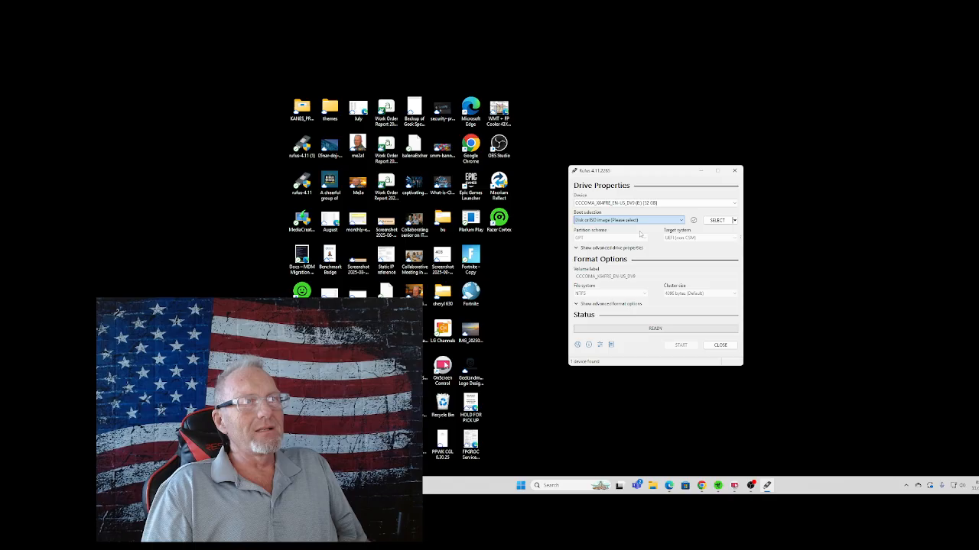
{"action": "left_click", "coordinate": [719, 221]}
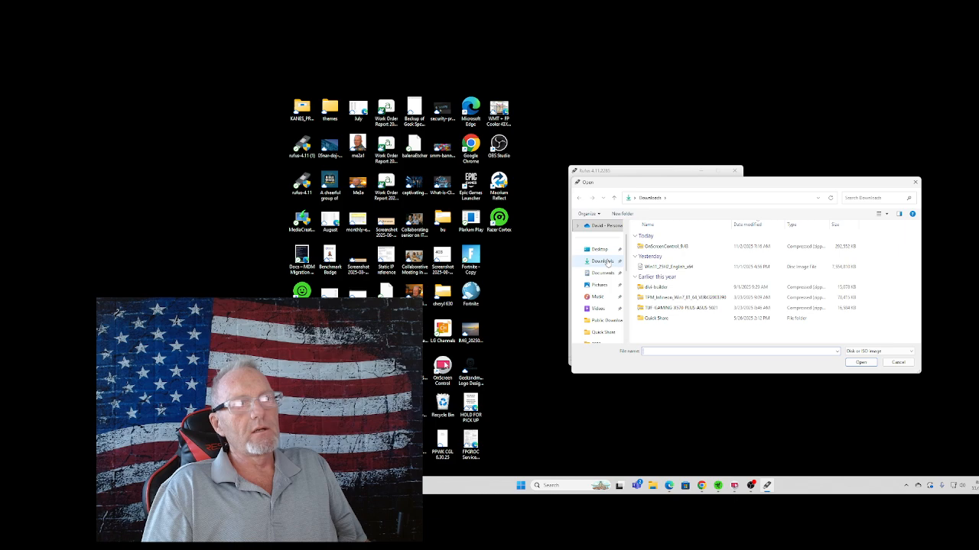
{"action": "left_click", "coordinate": [607, 263]}
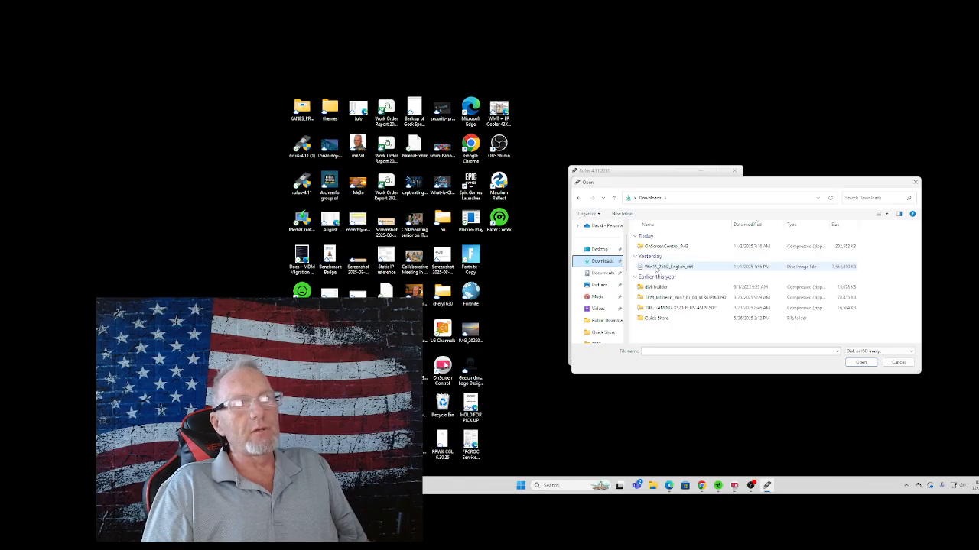
{"action": "double_click", "coordinate": [656, 268]}
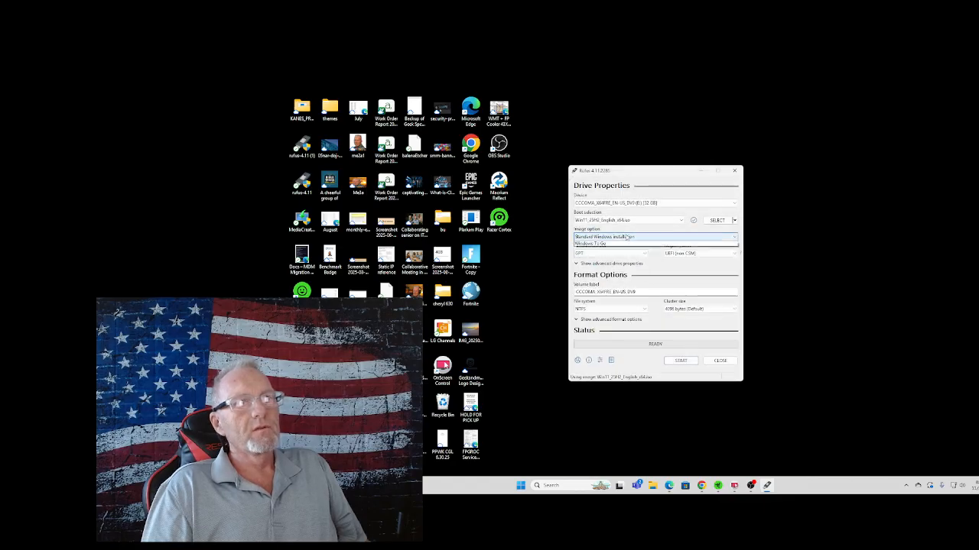
Keep the image option at Standard Windows Installation and the file system at NTFS.
{"action": "left_click", "coordinate": [628, 237]}
{"action": "left_click", "coordinate": [627, 244]}
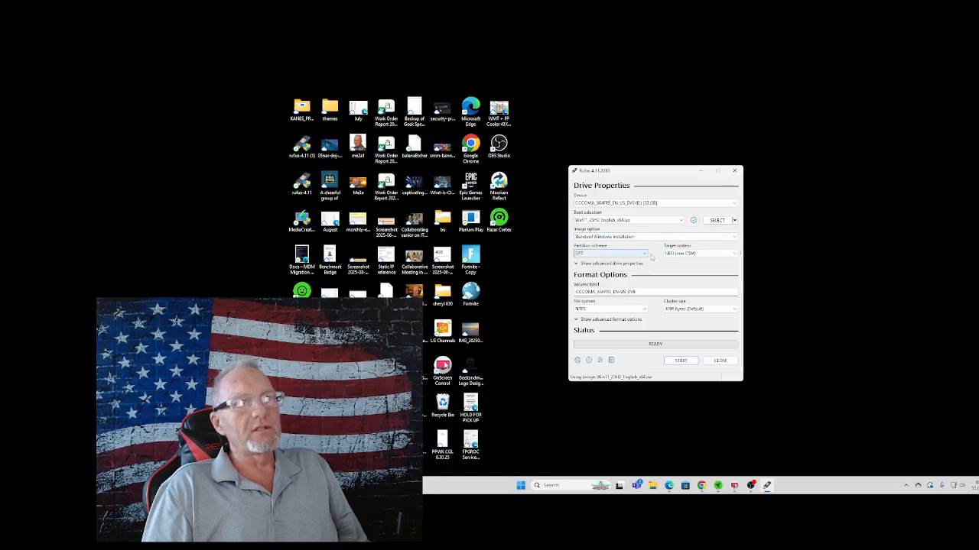
{"action": "mouse_move", "coordinate": [679, 260]}
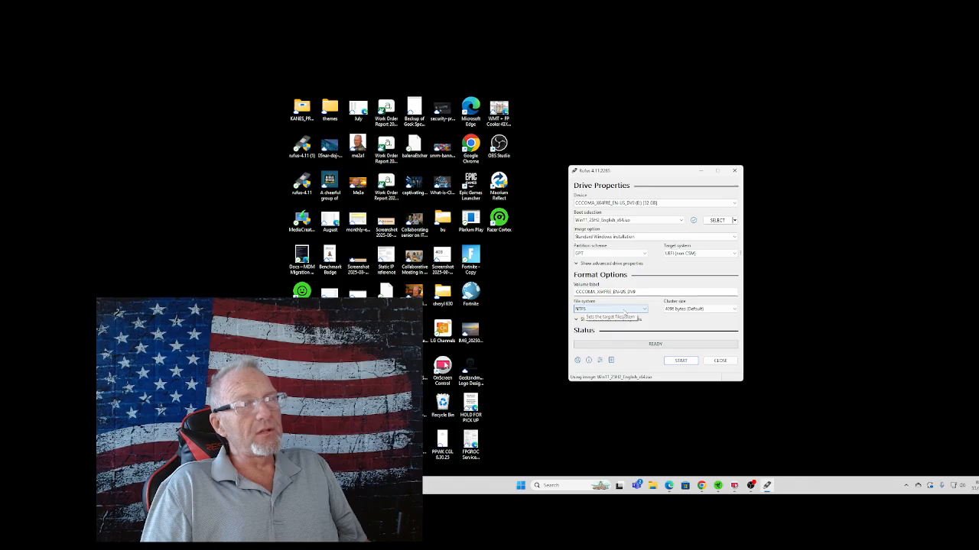
{"action": "left_click", "coordinate": [626, 312]}
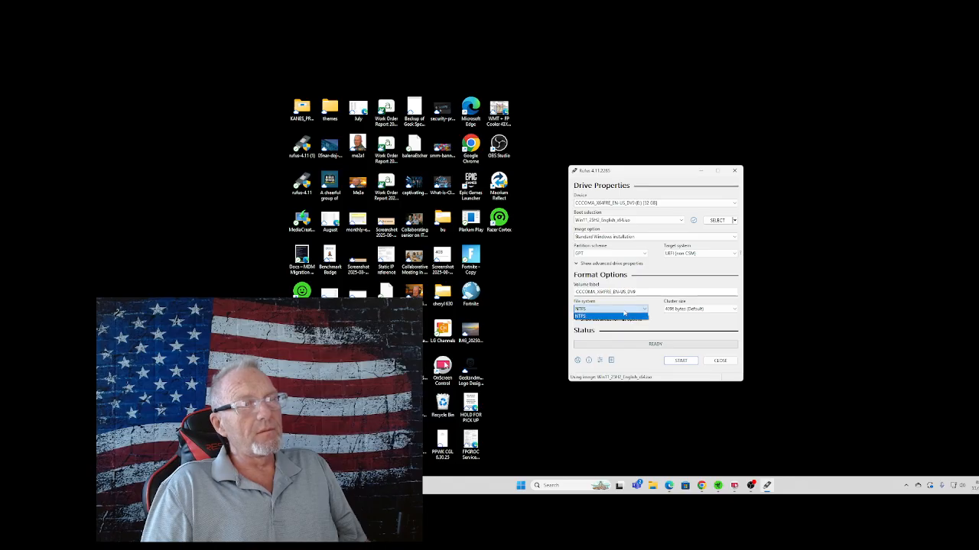
{"action": "left_click", "coordinate": [626, 312]}
Replace the volume label of the flash drive with Windows 11 Rufus.
{"action": "left_click", "coordinate": [640, 292]}
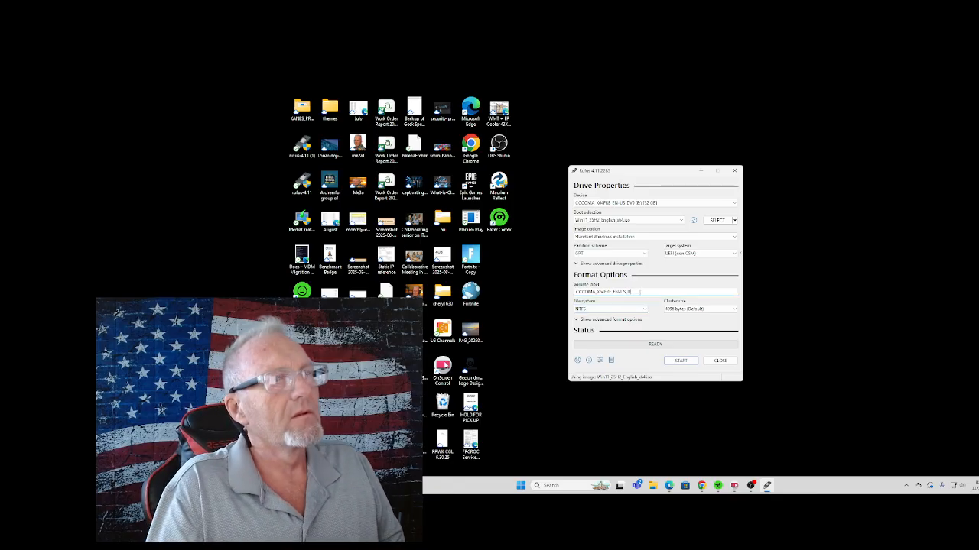
{"action": "key", "text": "BackSpace"}
{"action": "key", "text": "BackSpace"}
{"action": "key", "text": "BackSpace"}
{"action": "key", "text": "BackSpace"}
{"action": "key", "text": "BackSpace"}
{"action": "key", "text": "BackSpace"}
{"action": "key", "text": "BackSpace"}
{"action": "key", "text": "BackSpace"}
{"action": "key", "text": "BackSpace"}
{"action": "key", "text": "BackSpace"}
{"action": "key", "text": "BackSpace"}
{"action": "key", "text": "BackSpace"}
{"action": "key", "text": "BackSpace"}
{"action": "key", "text": "BackSpace"}
{"action": "key", "text": "BackSpace"}
{"action": "key", "text": "BackSpace"}
{"action": "key", "text": "BackSpace"}
{"action": "key", "text": "BackSpace"}
{"action": "key", "text": "BackSpace"}
{"action": "key", "text": "BackSpace"}
{"action": "key", "text": "BackSpace"}
{"action": "key", "text": "BackSpace"}
{"action": "key", "text": "BackSpace"}
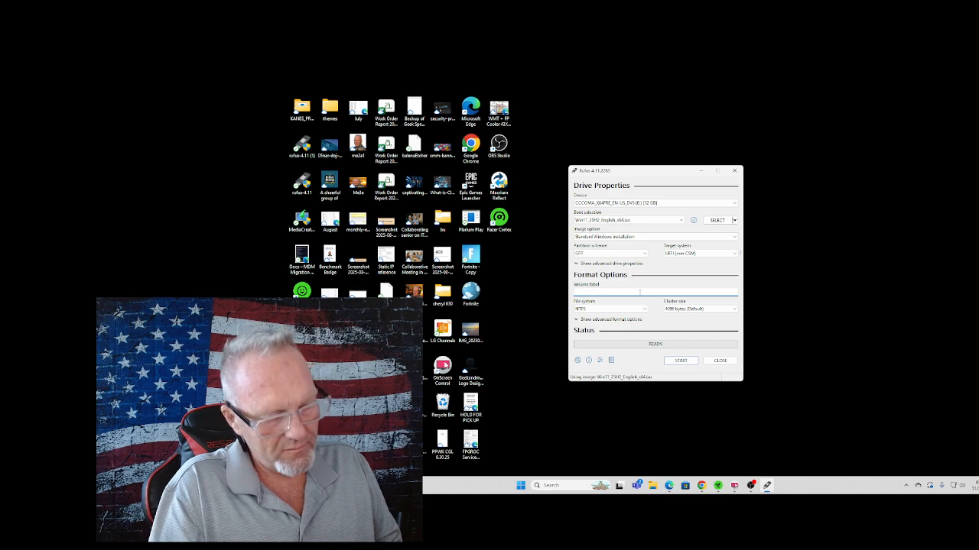
{"action": "type", "text": "wiNDOWS 11"}
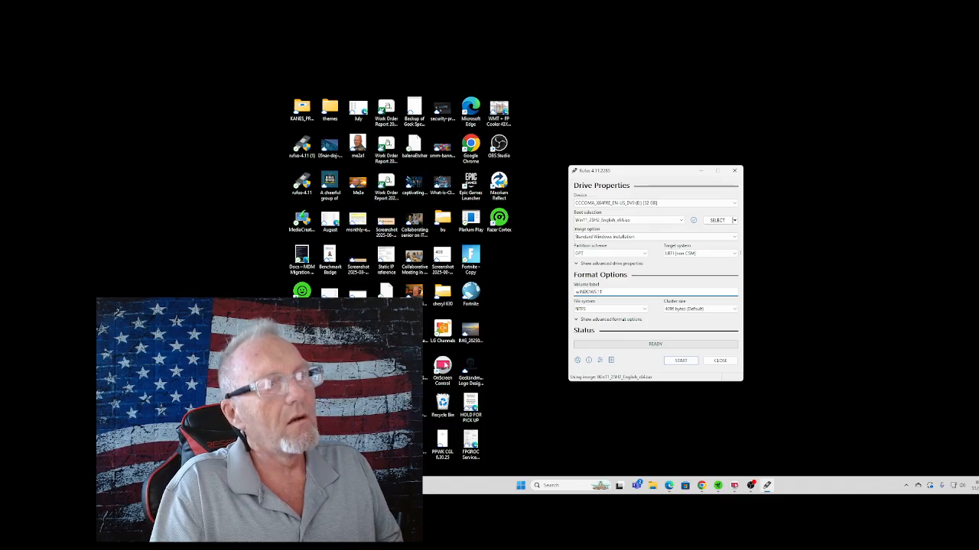
{"action": "key", "text": "BackSpace"}
{"action": "key", "text": "BackSpace"}
{"action": "key", "text": "BackSpace"}
{"action": "key", "text": "BackSpace"}
{"action": "key", "text": "BackSpace"}
{"action": "key", "text": "BackSpace"}
{"action": "key", "text": "BackSpace"}
{"action": "key", "text": "BackSpace"}
{"action": "key", "text": "BackSpace"}
{"action": "key", "text": "BackSpace"}
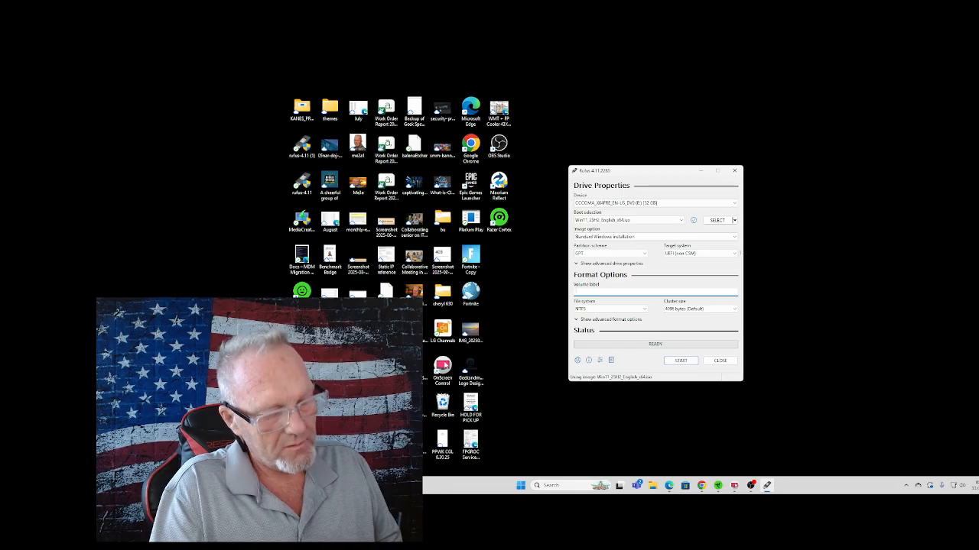
{"action": "type", "text": "Windows 11 R"}
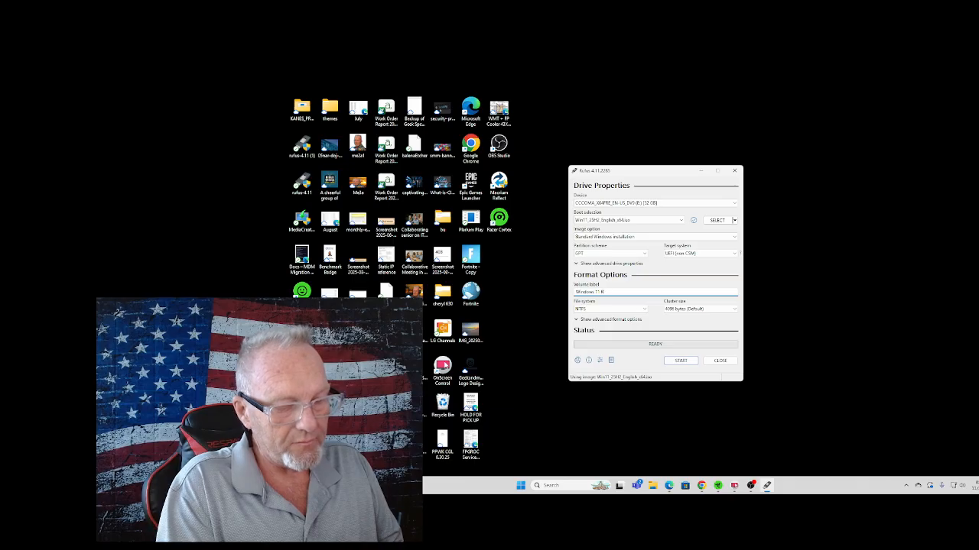
{"action": "type", "text": "ufus"}
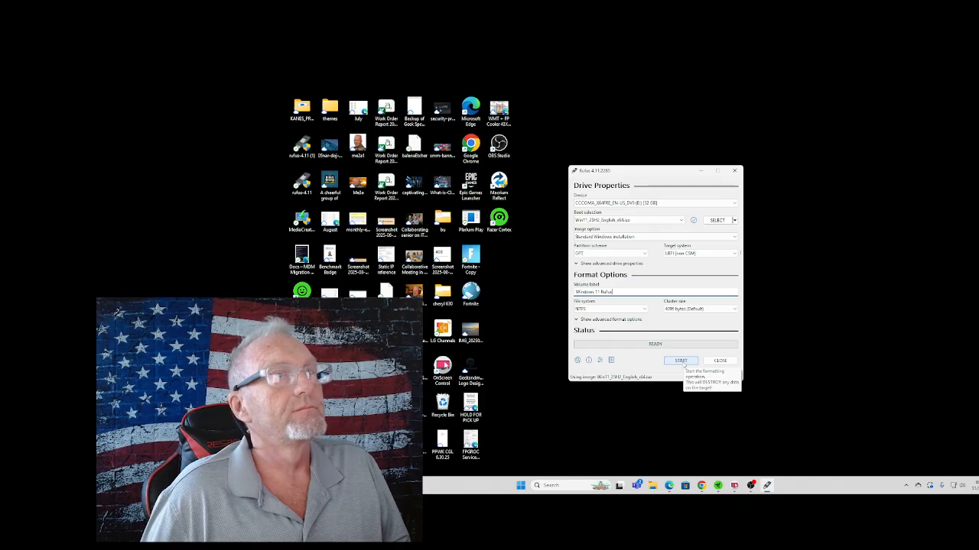
Start writing the drive, removing the 4GB+ RAM, Secure Boot, TPM 2.0 and online Microsoft account requirements, and accept erasing all its data.
{"action": "left_click", "coordinate": [681, 361]}
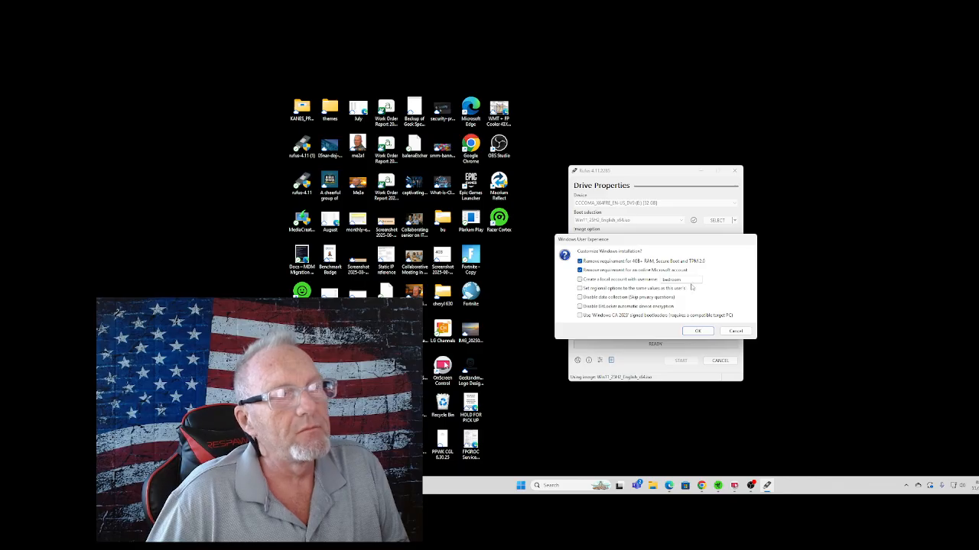
{"action": "left_click", "coordinate": [698, 332]}
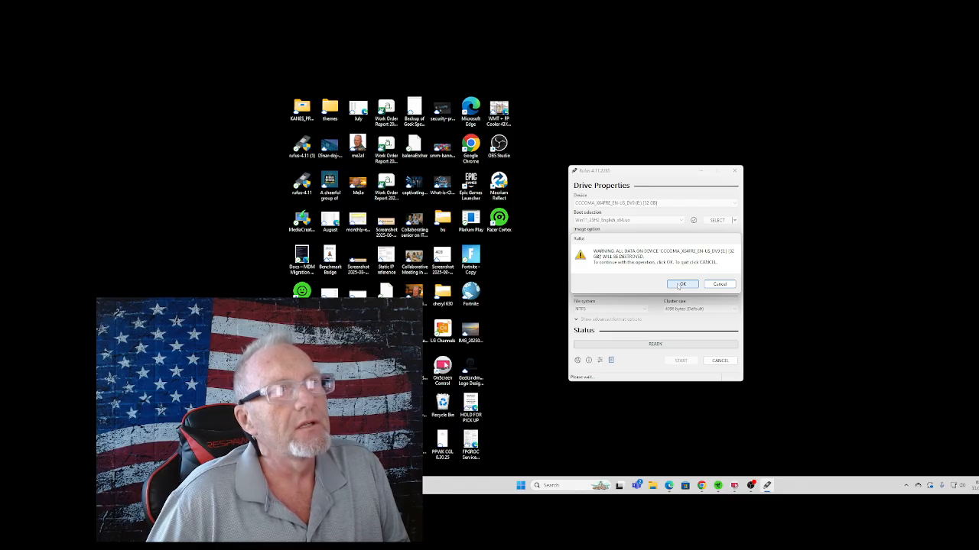
{"action": "left_click", "coordinate": [680, 284]}
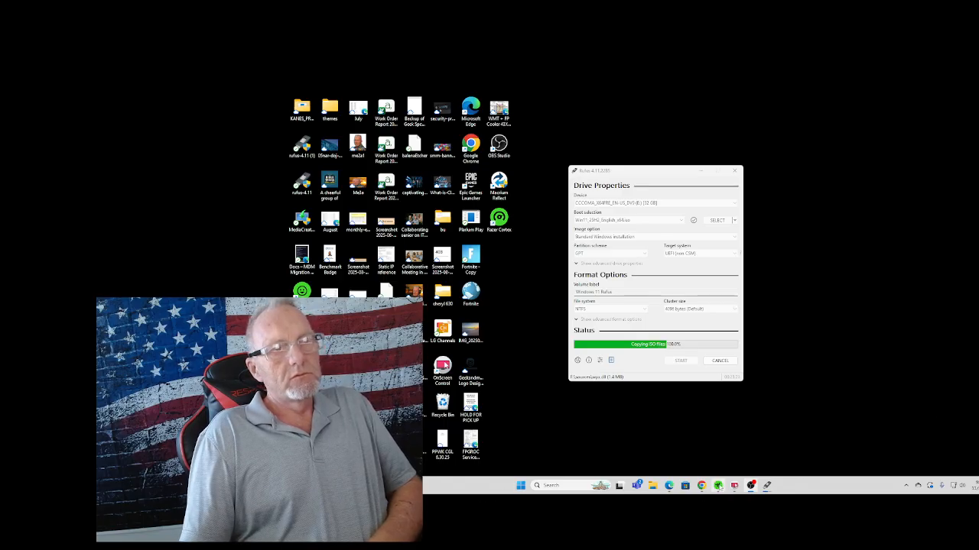
Bring up the Download Windows 11 window in Chrome and move it out of the way of the Rufus window.
{"action": "mouse_move", "coordinate": [701, 487]}
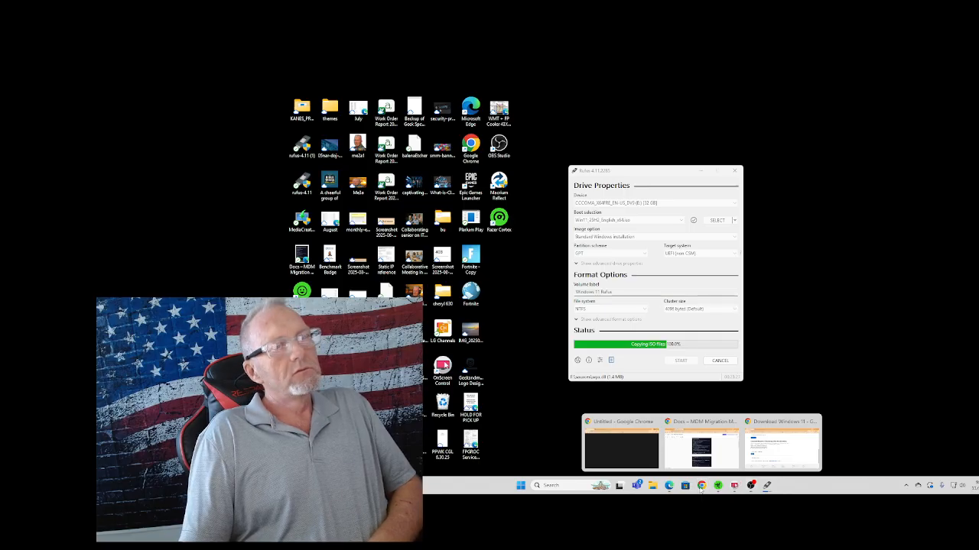
{"action": "left_click", "coordinate": [775, 448]}
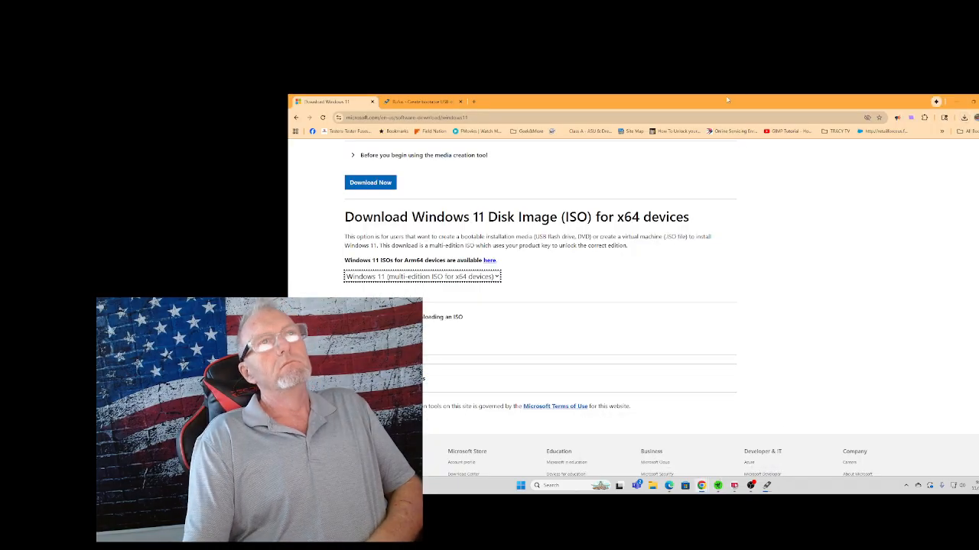
{"action": "left_click_drag", "start_coordinate": [810, 96], "coordinate": [977, 164]}
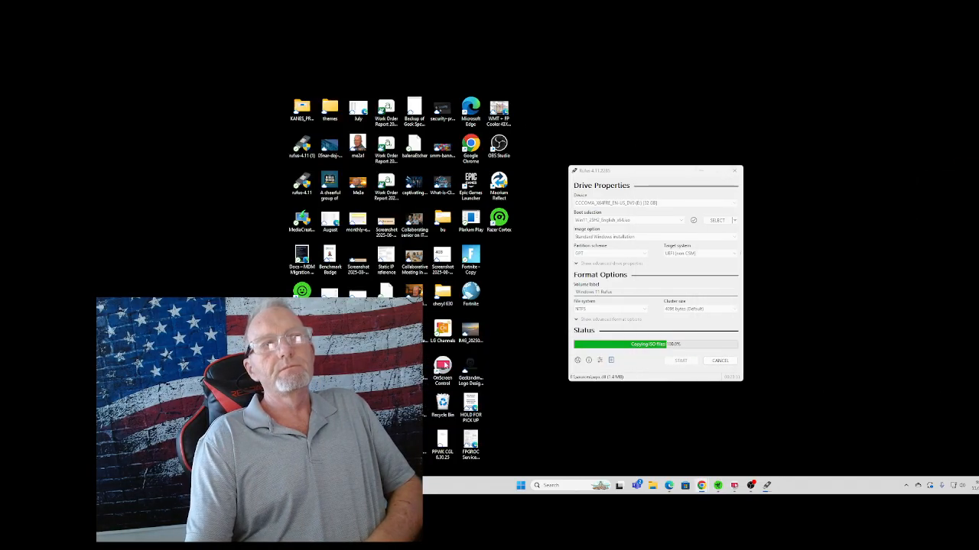